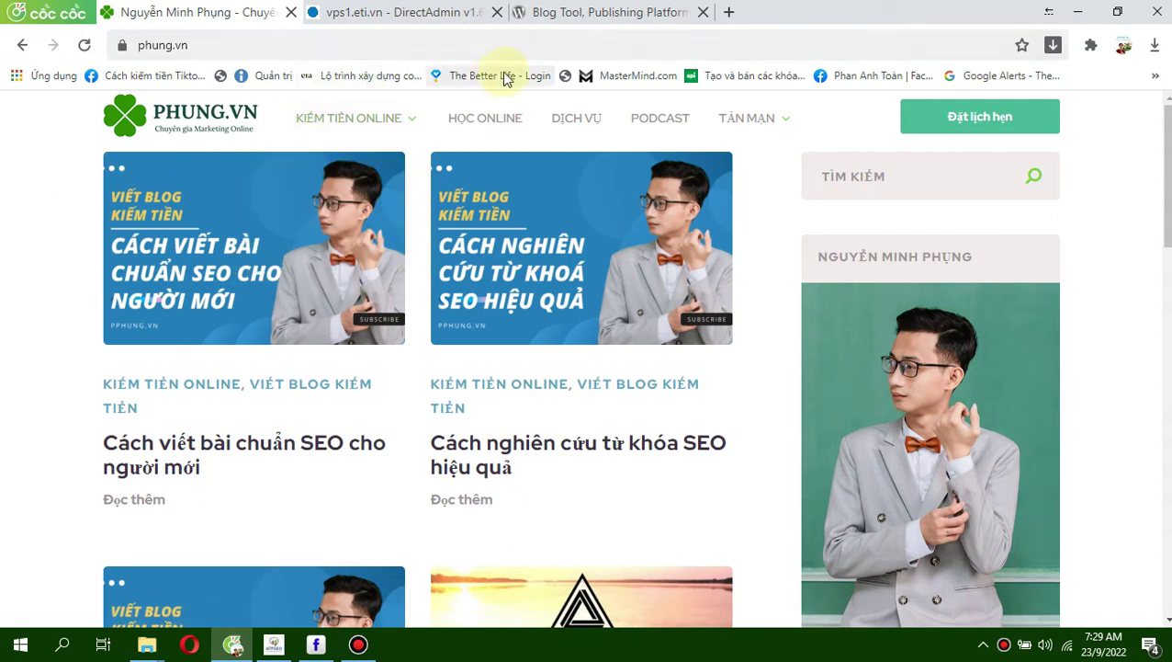
Switch to the Downloads folder in File Explorer and extract wordpress-6.0.2.zip in place.
left_click(594, 14)
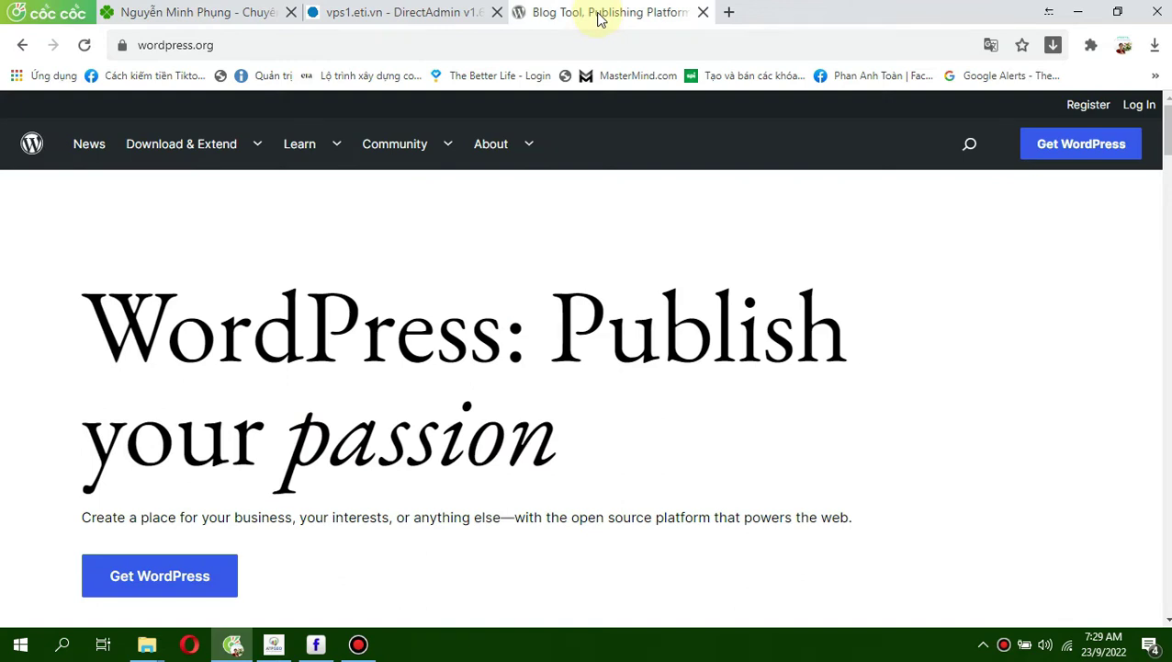
mouse_move(487, 138)
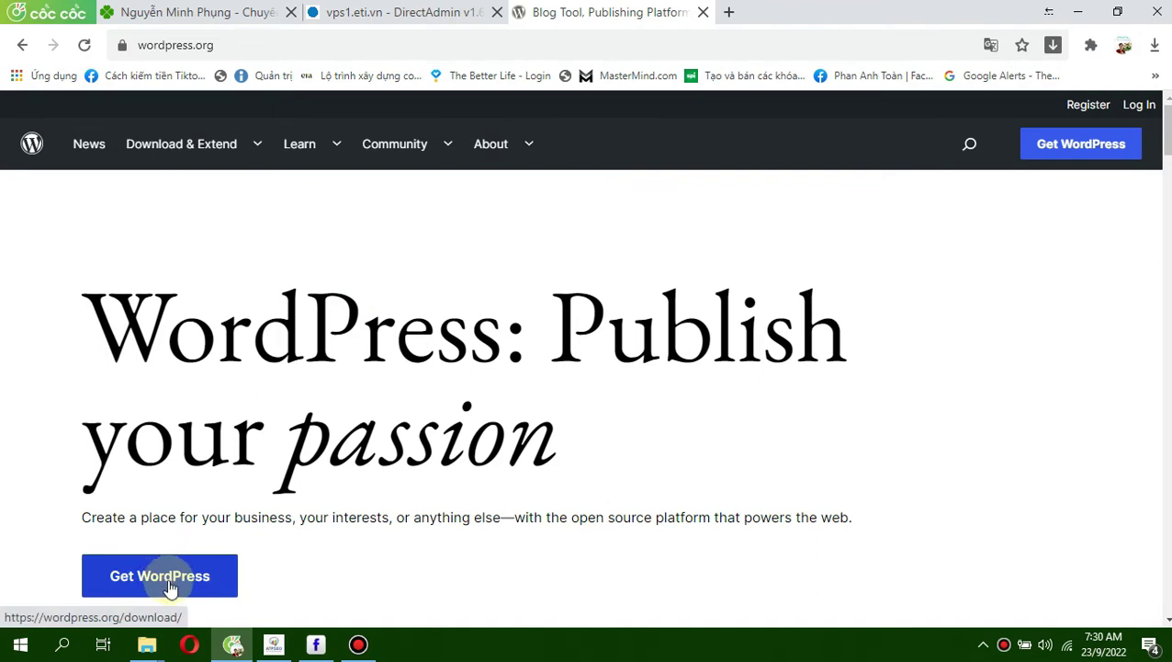
mouse_move(150, 652)
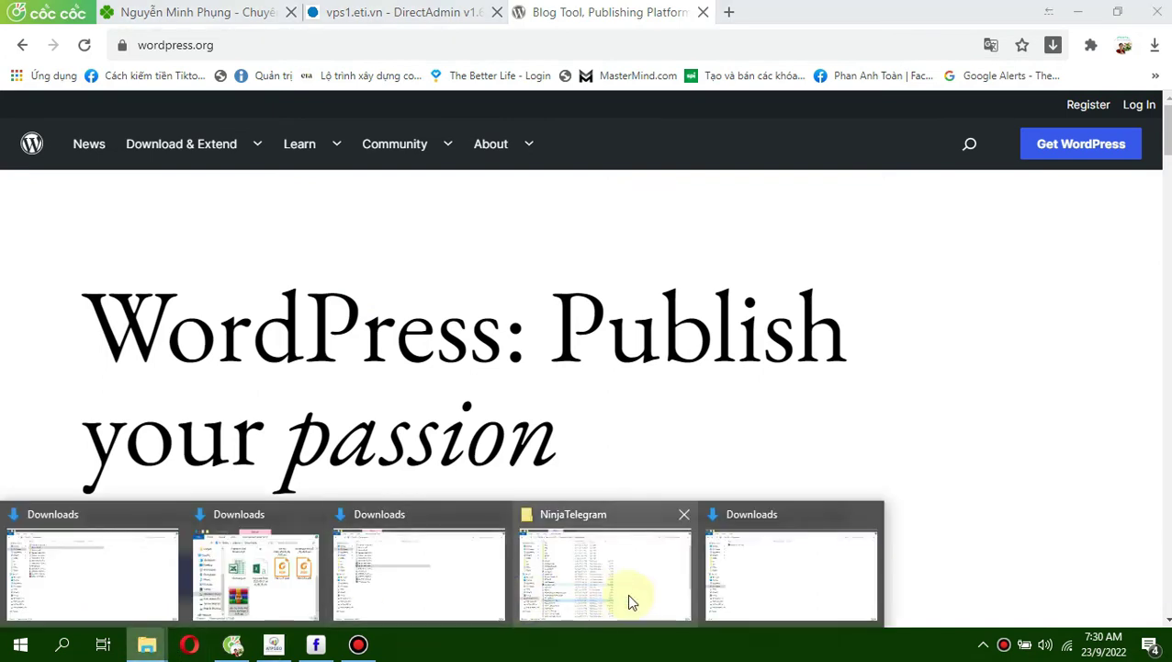
left_click(754, 576)
left_click(474, 387)
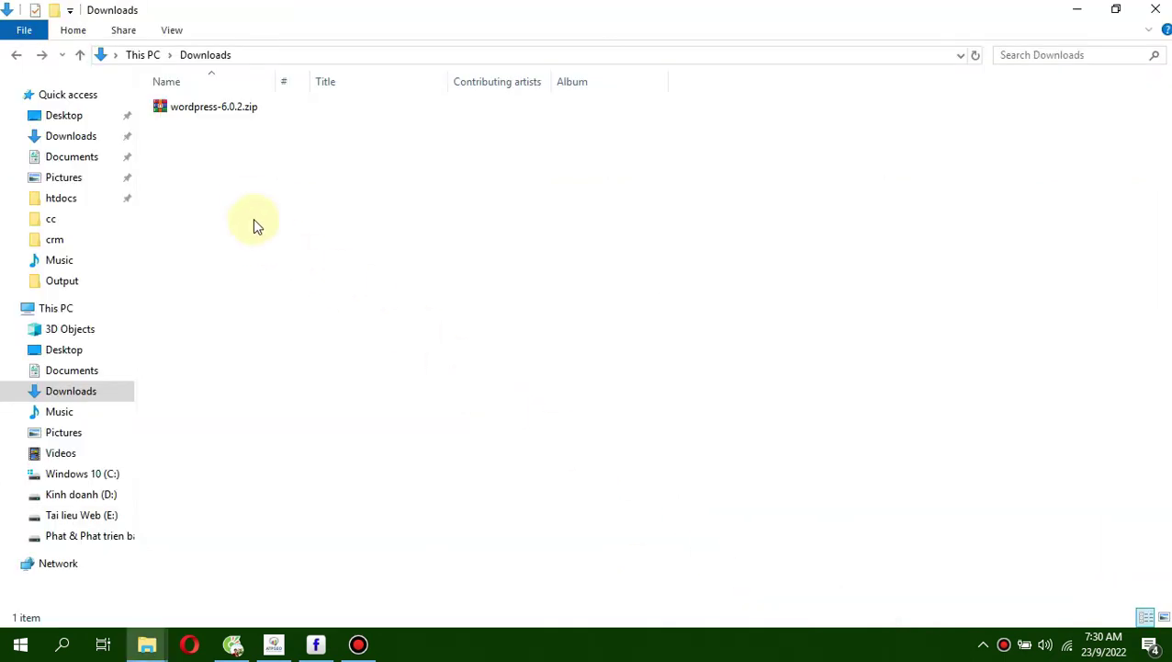
left_click(229, 110)
right_click(228, 108)
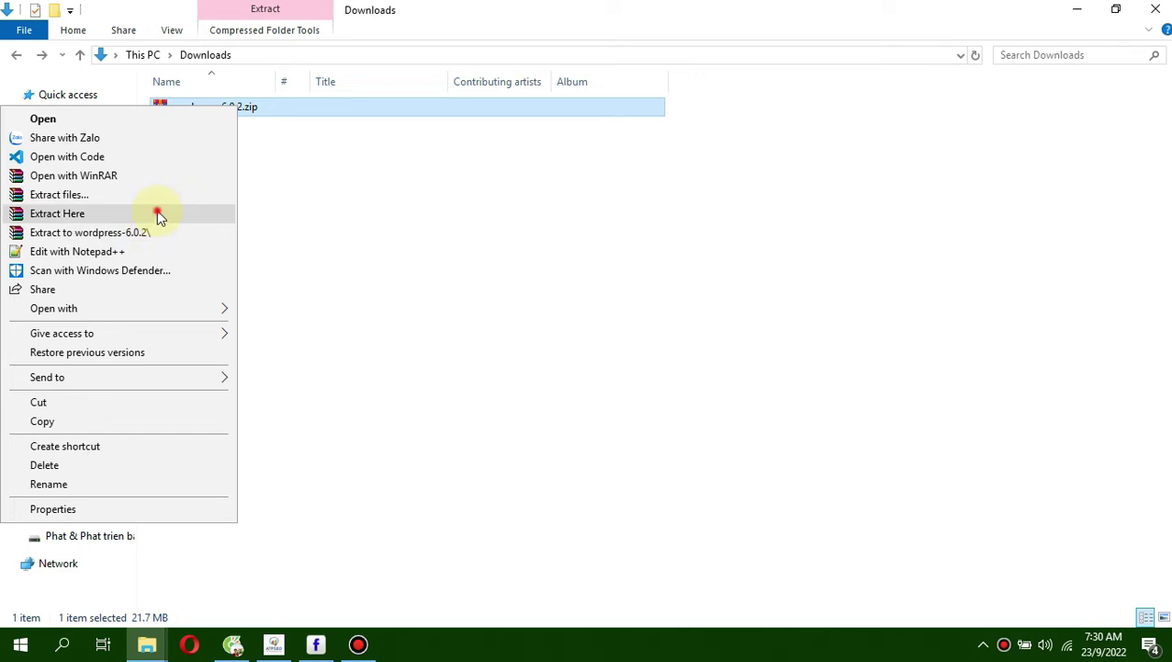
left_click(158, 215)
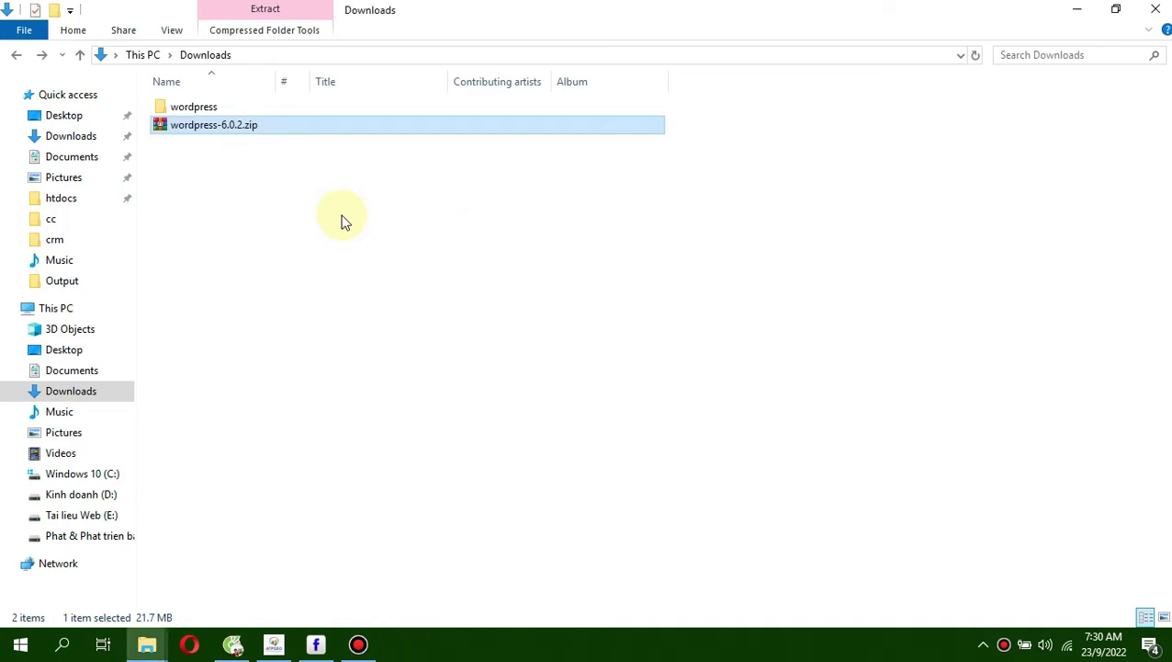
Delete the wp-content folder from the extracted wordpress folder.
double_click(214, 108)
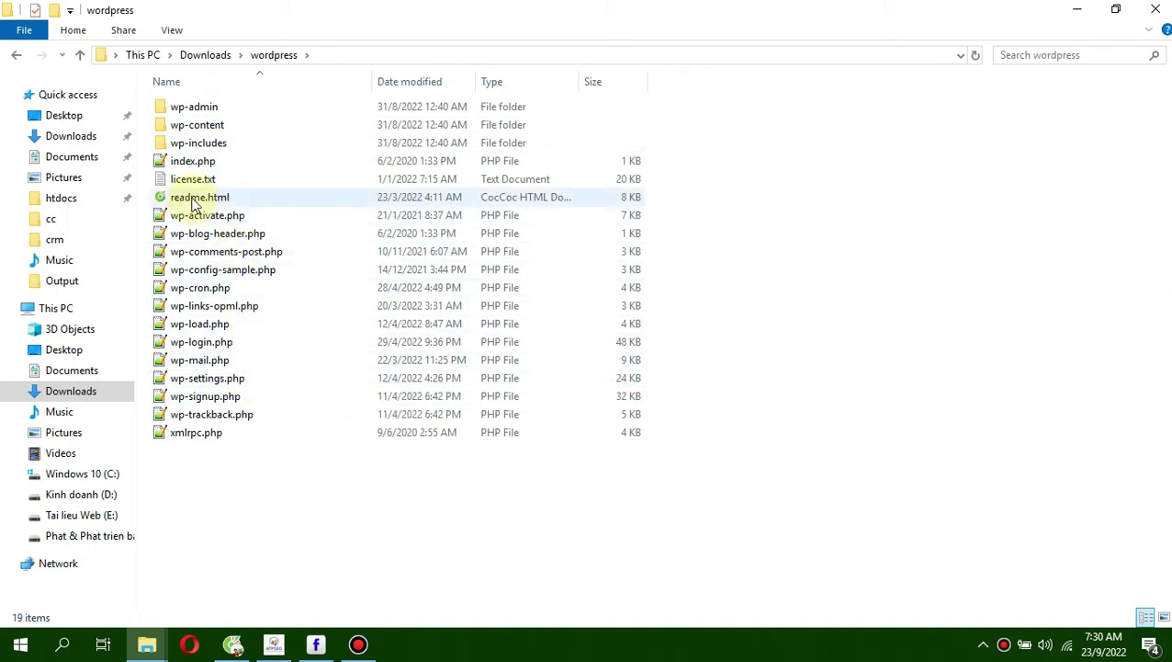
left_click(225, 127)
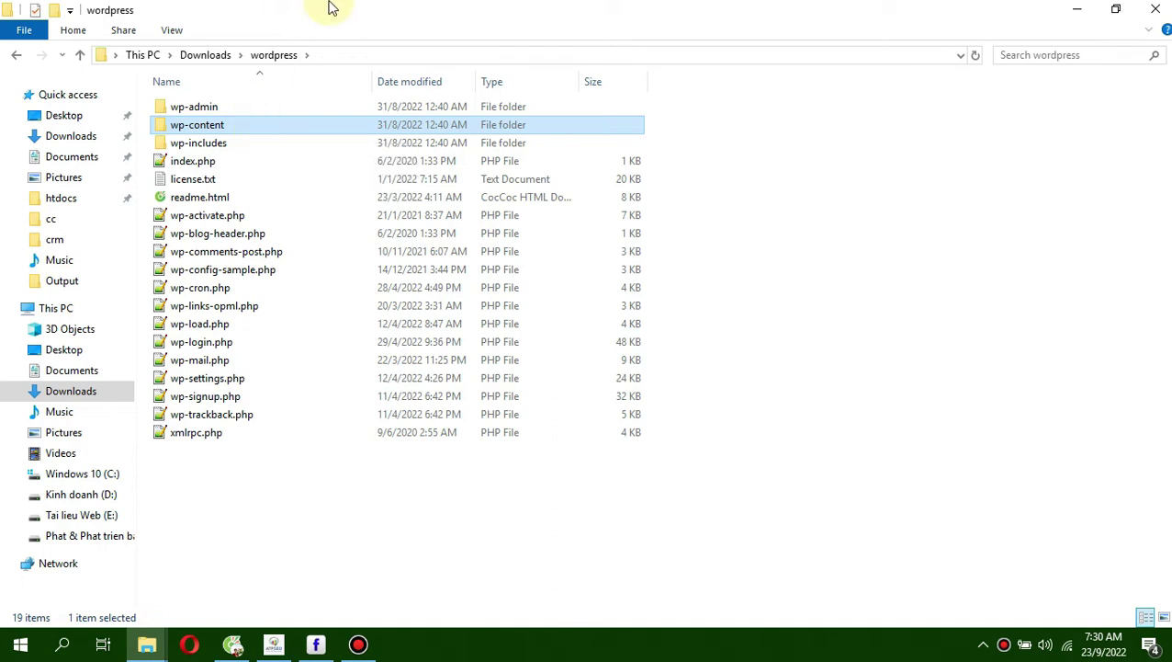
key("Delete")
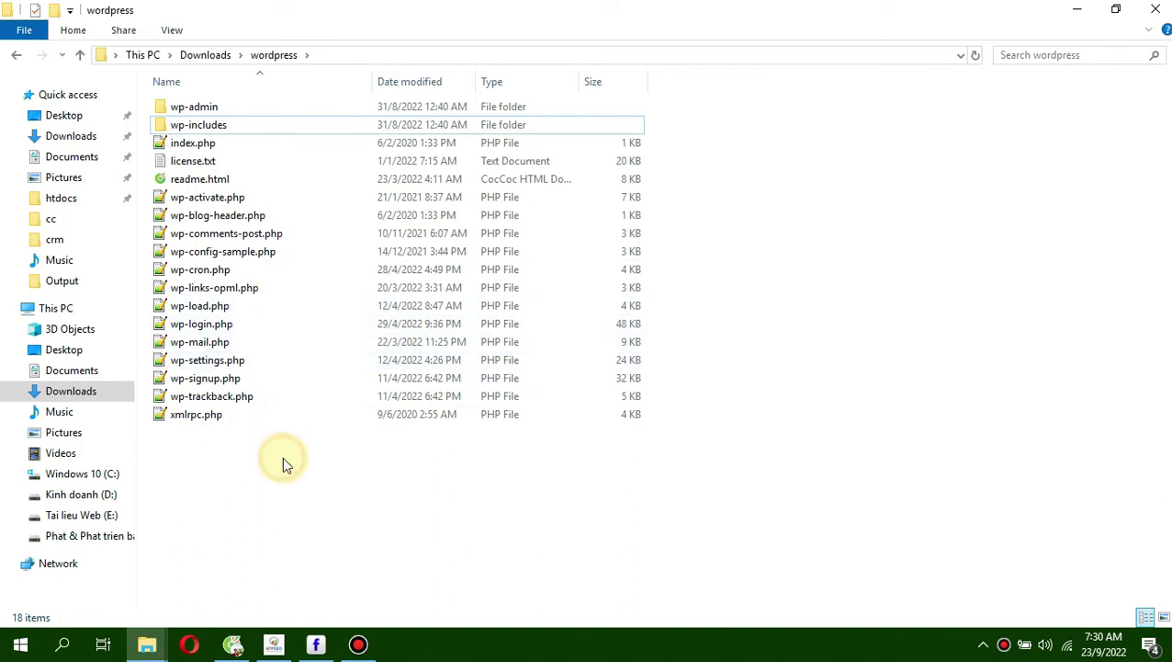
Compress all remaining files and folders in the wordpress folder into wordpress.zip, using the ZIP archive format.
left_click_drag(272, 449, 269, 110)
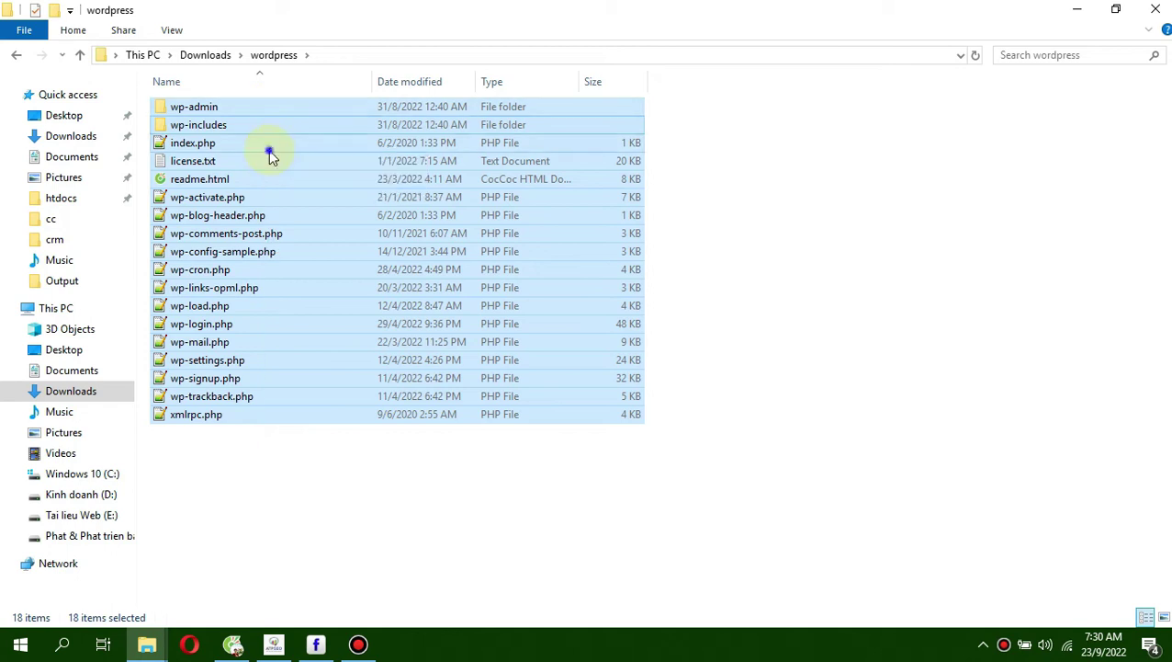
right_click(268, 149)
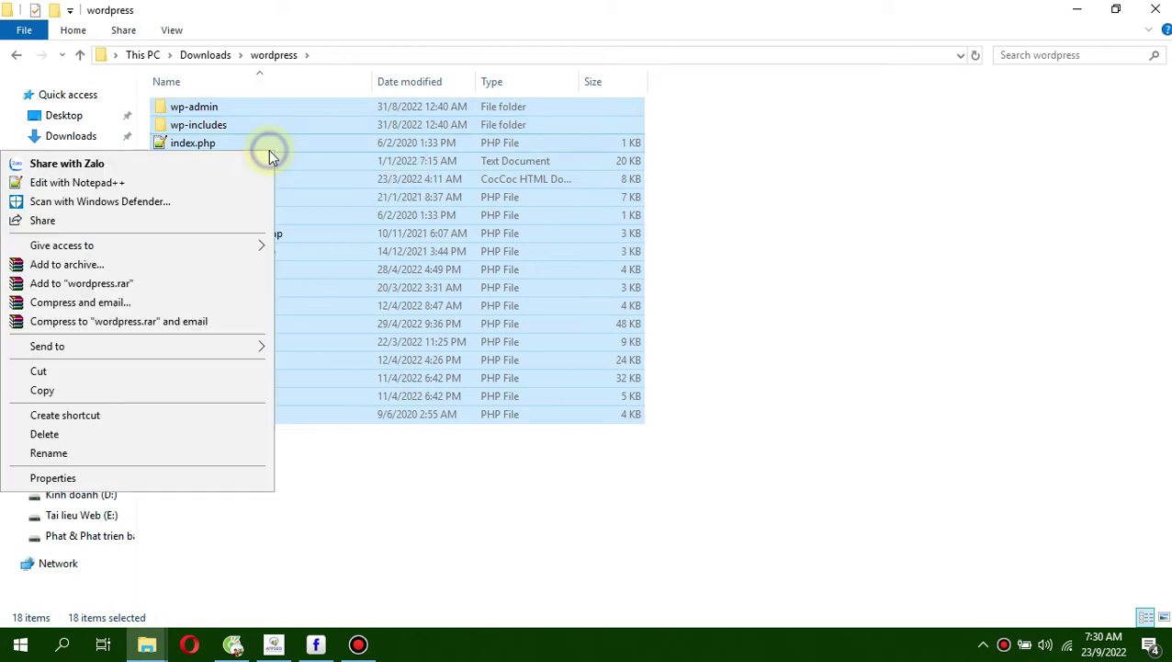
left_click(169, 269)
left_click(523, 304)
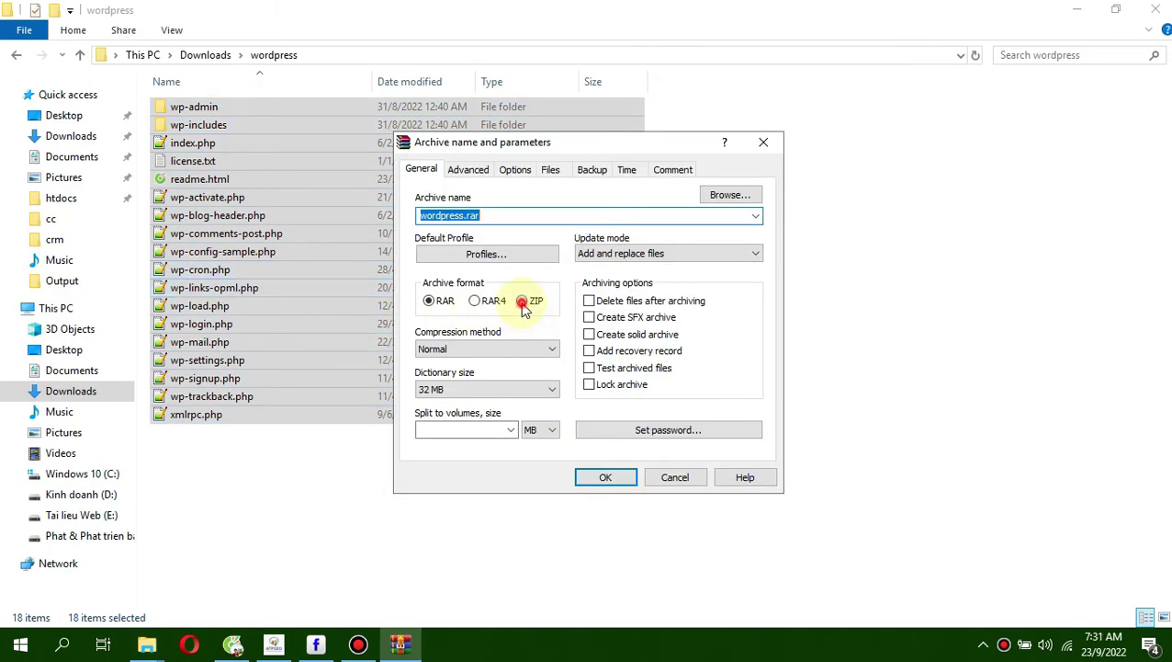
left_click(593, 484)
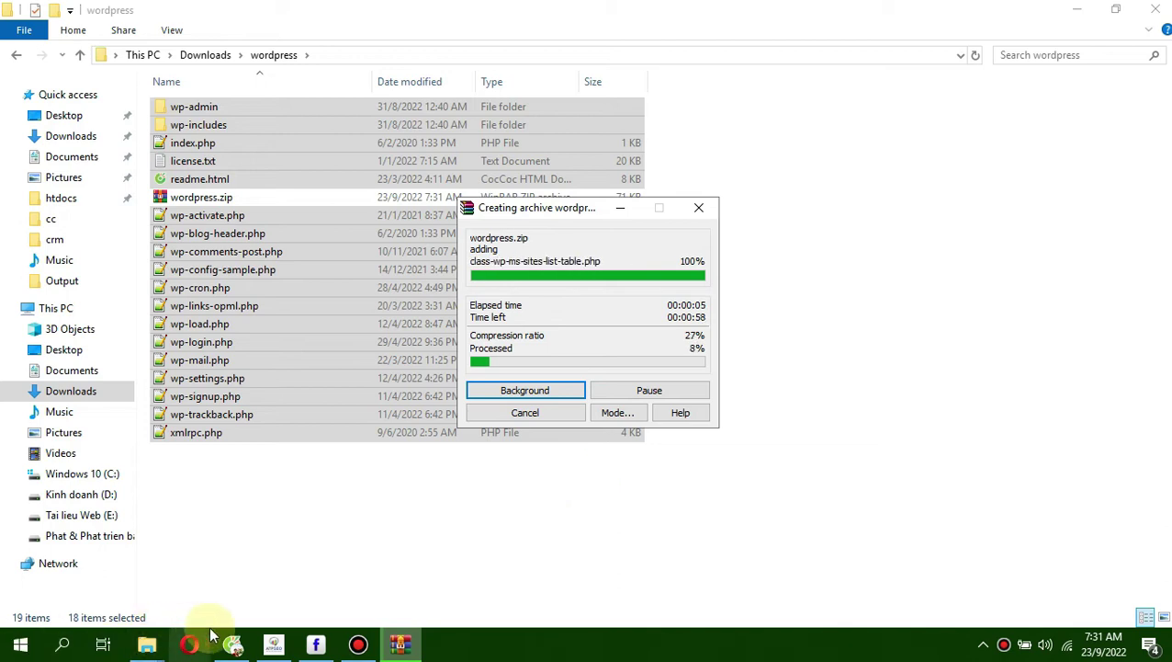
Switch to DirectAdmin in the browser and open the site's public_html folder in the file manager.
left_click(232, 644)
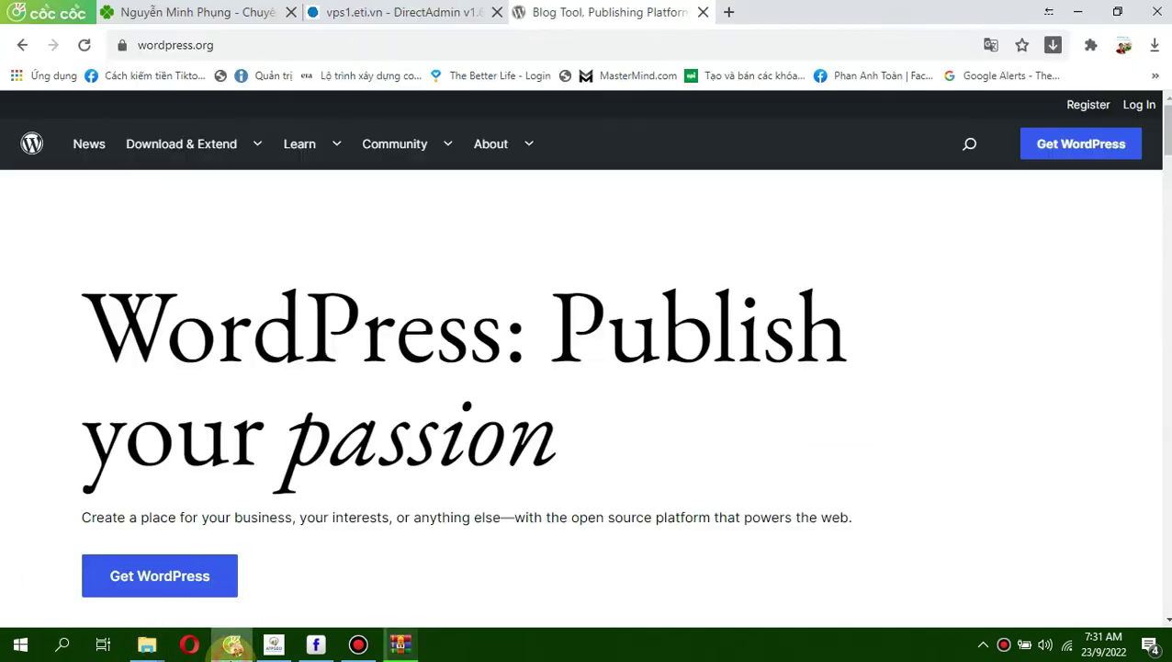
left_click(439, 15)
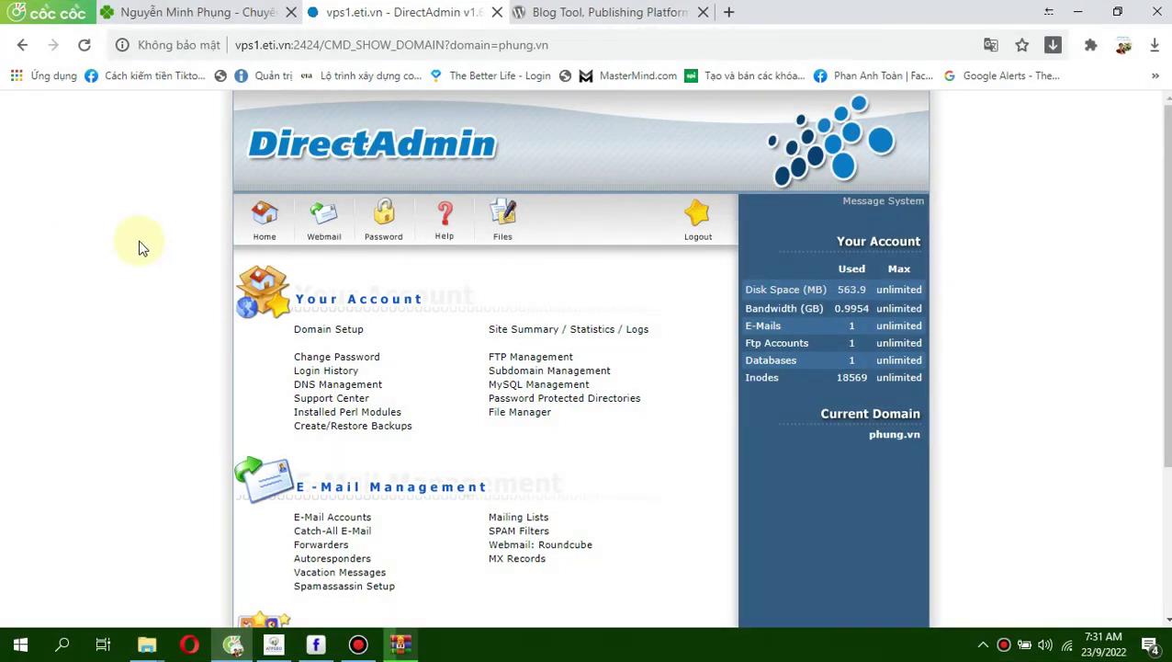
left_click(506, 223)
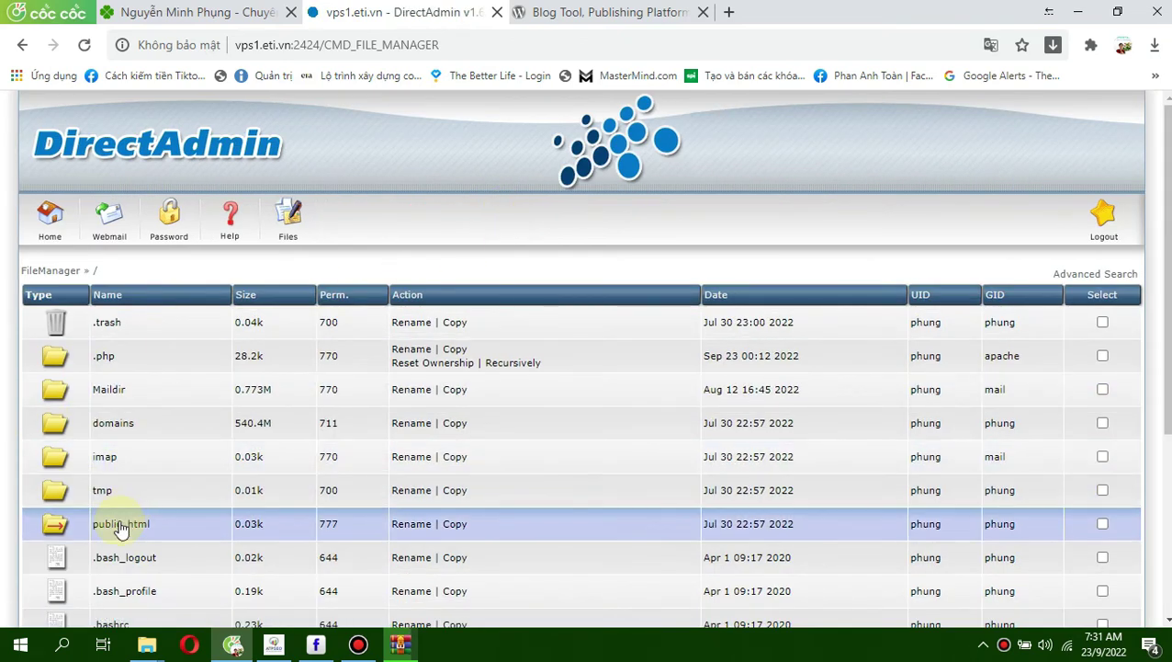
left_click(115, 524)
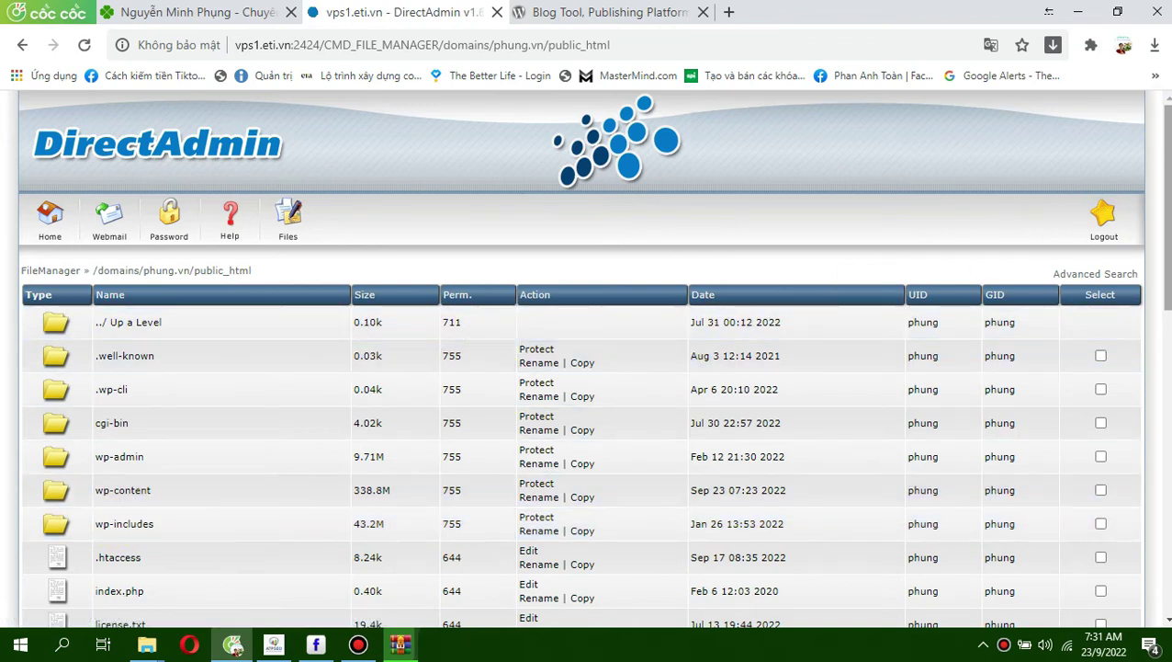
Delete everything in public_html except the wp-content folder and the wp-config.php file.
scroll(588, 358, "down", 2)
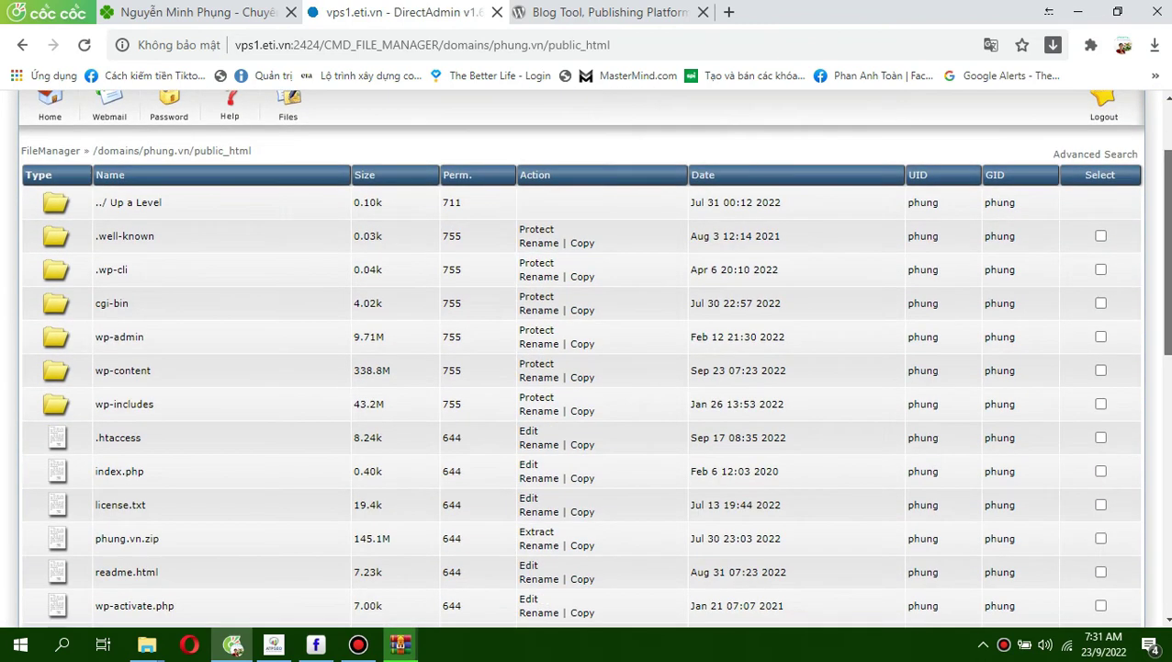
scroll(1100, 184, "down", 1)
scroll(1100, 184, "up", 1)
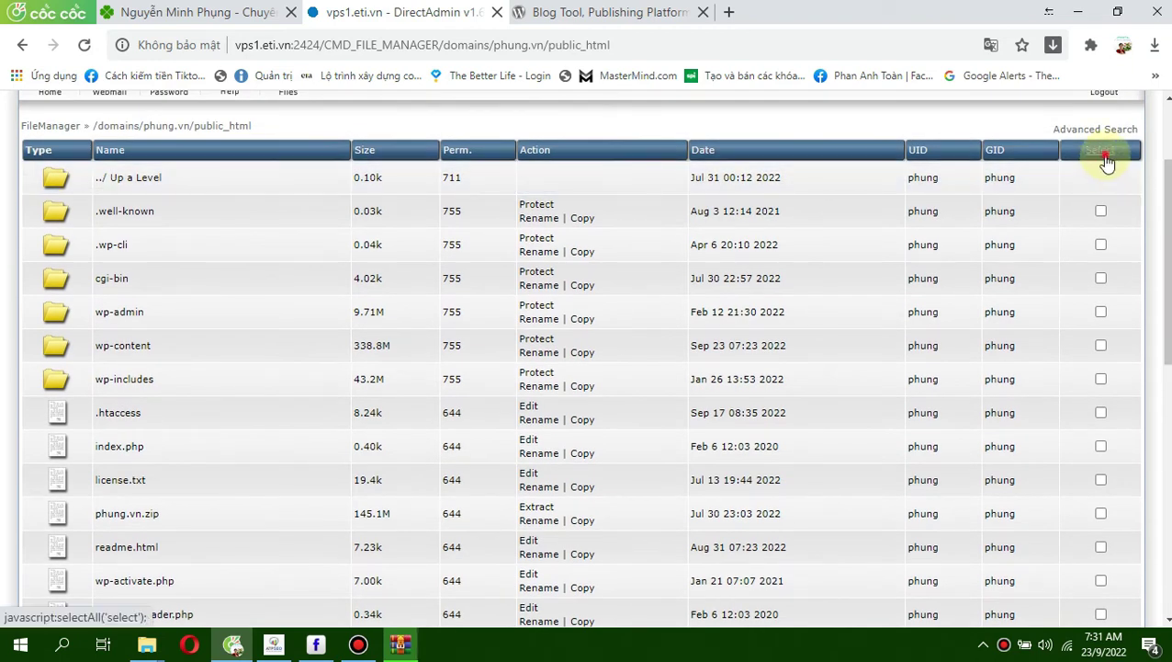
left_click(1105, 158)
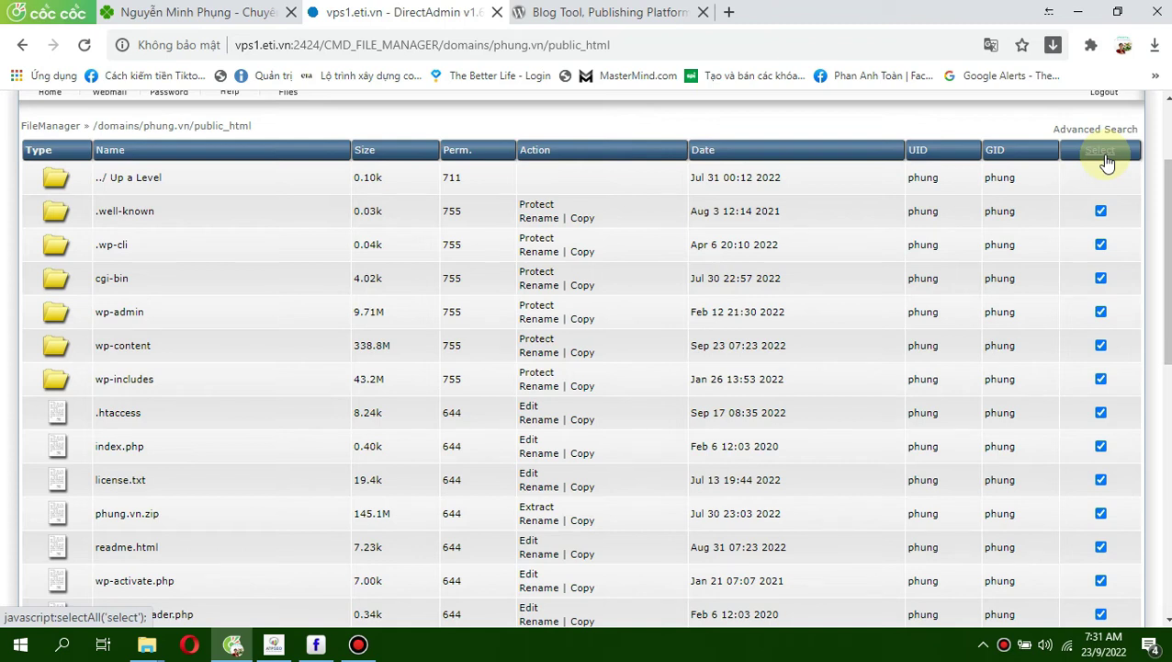
left_click(1103, 345)
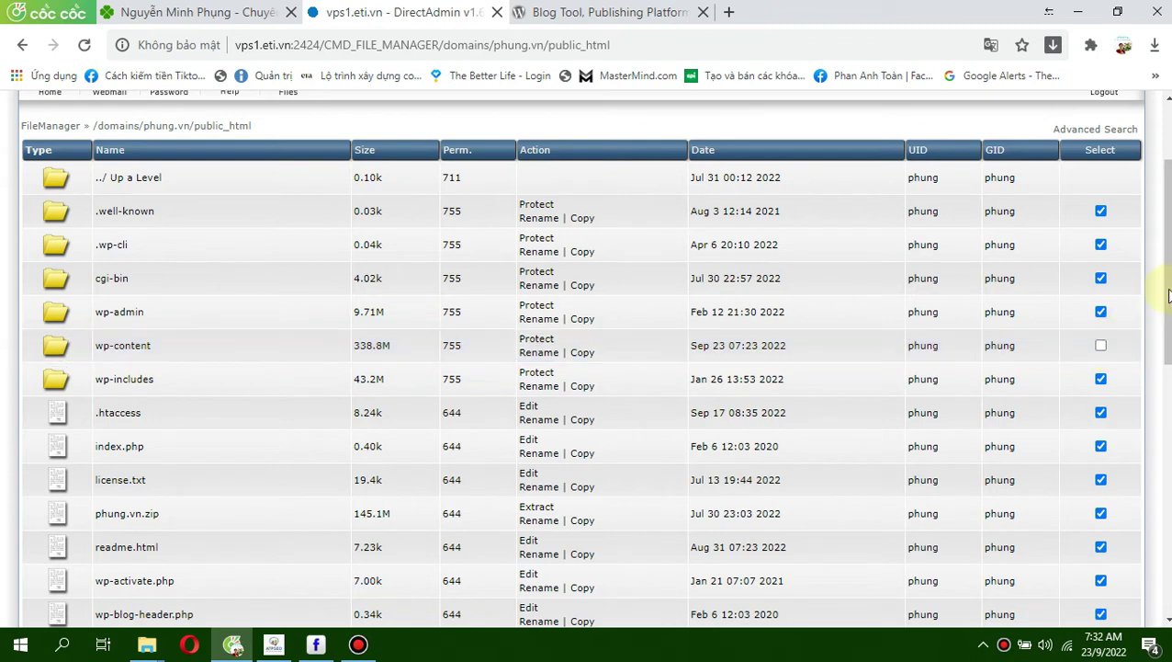
left_click_drag(1165, 262, 1165, 352)
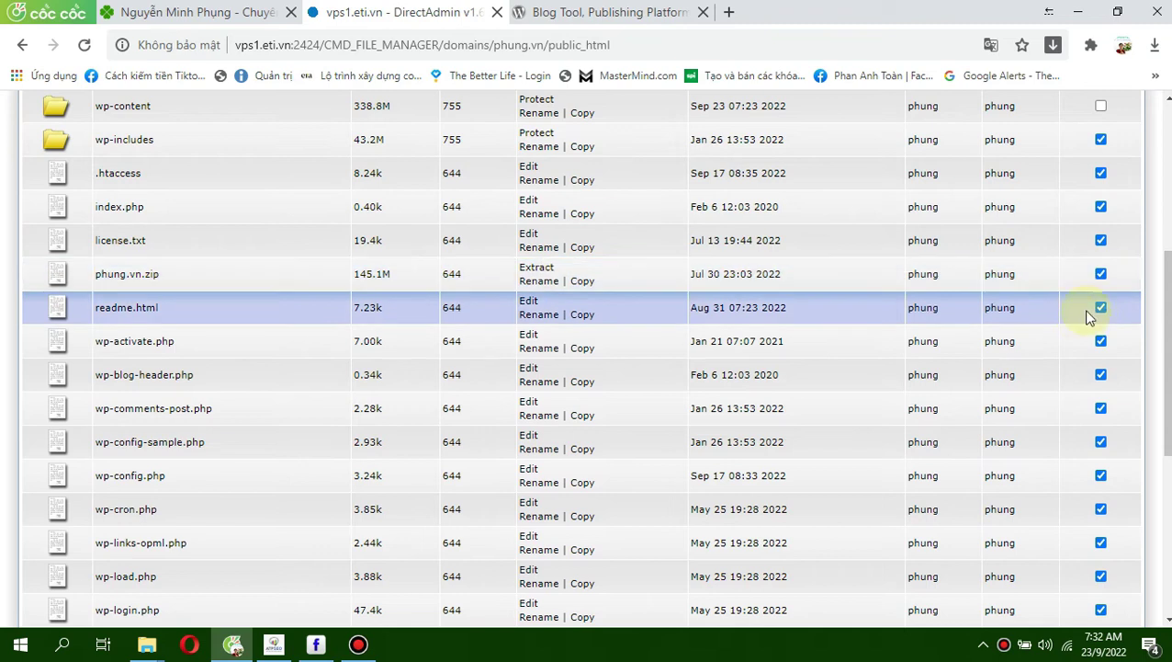
left_click(1101, 478)
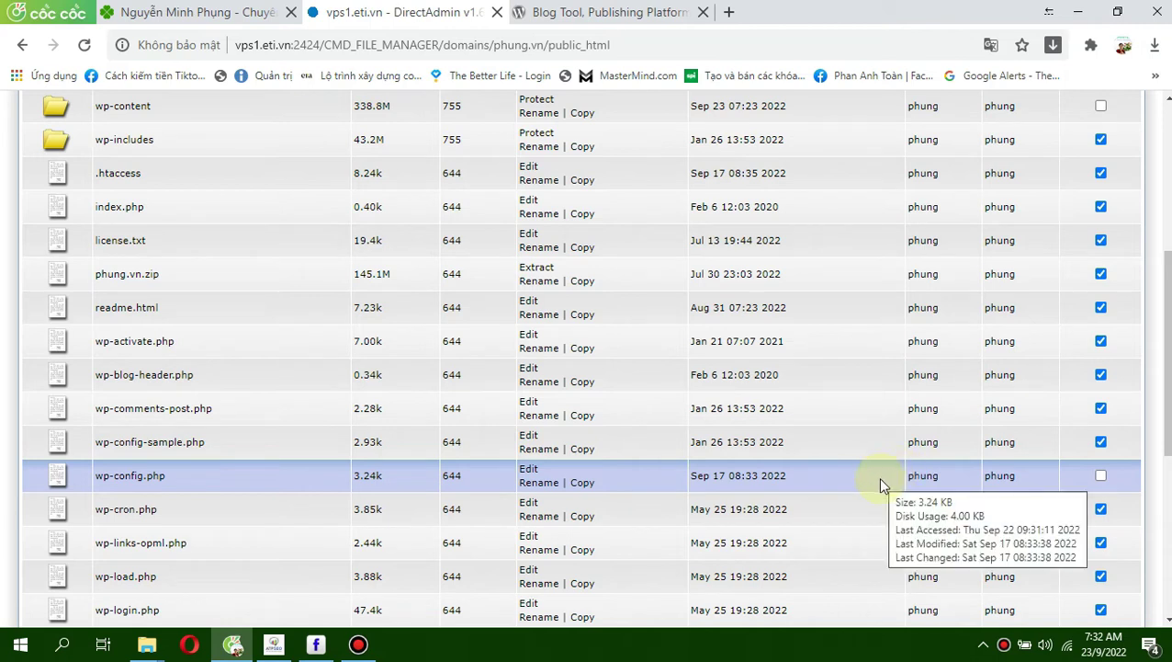
left_click_drag(1165, 340, 1165, 449)
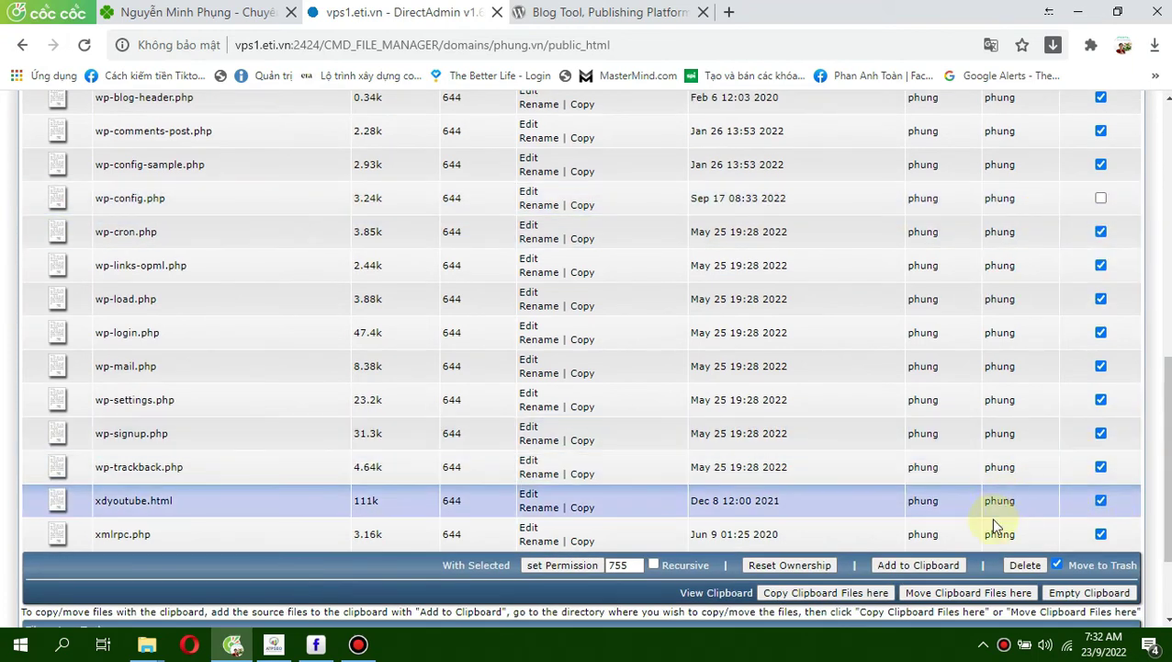
left_click(1020, 564)
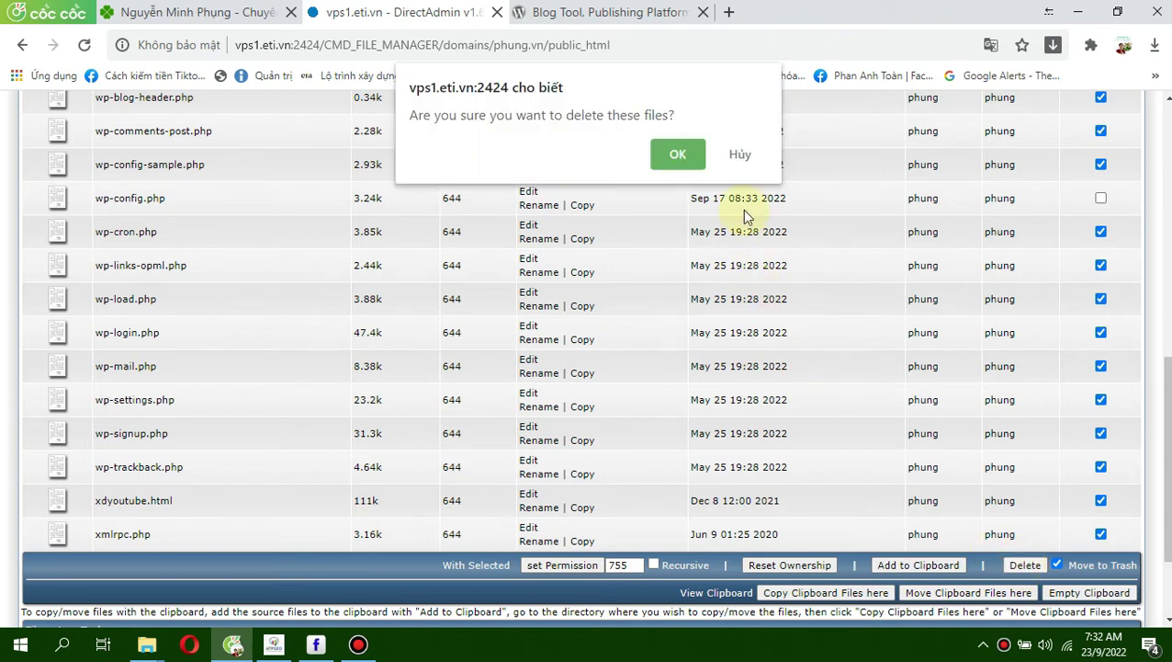
left_click(677, 155)
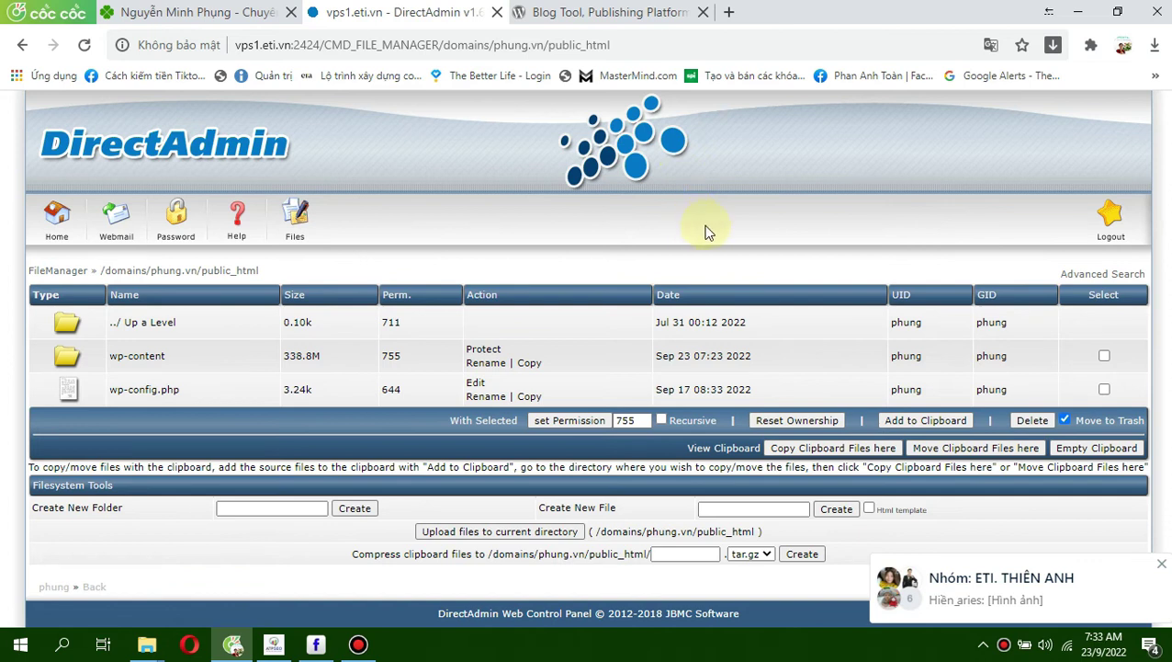
Reload the live website's home page to check how it responds without its core files.
left_click(198, 12)
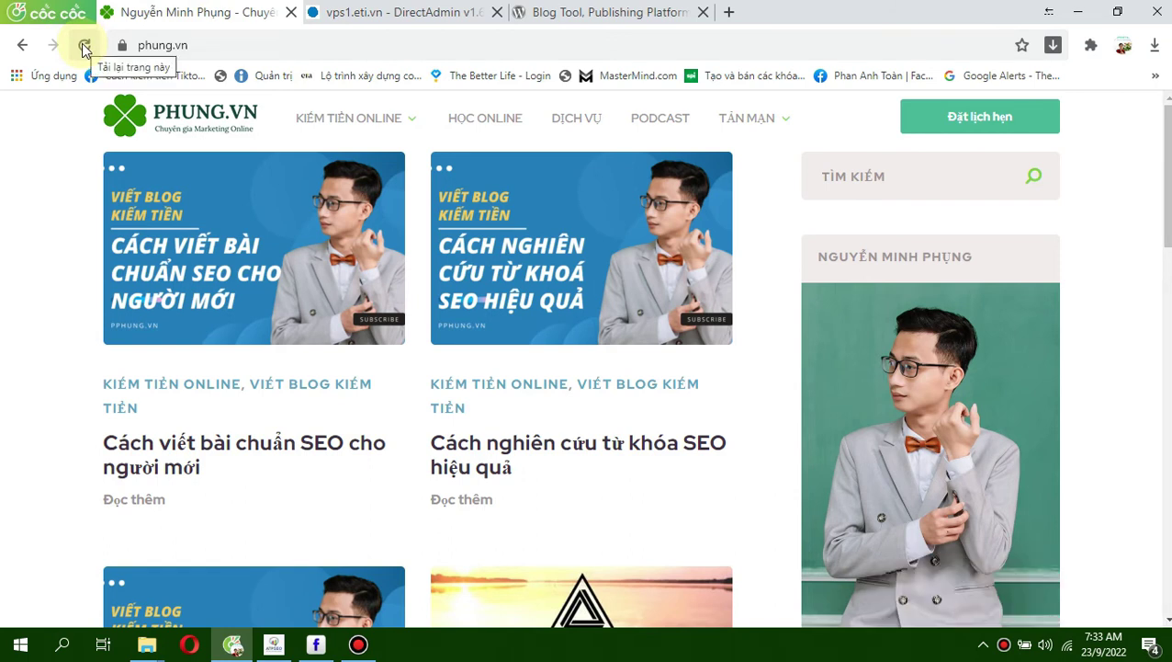
left_click(84, 46)
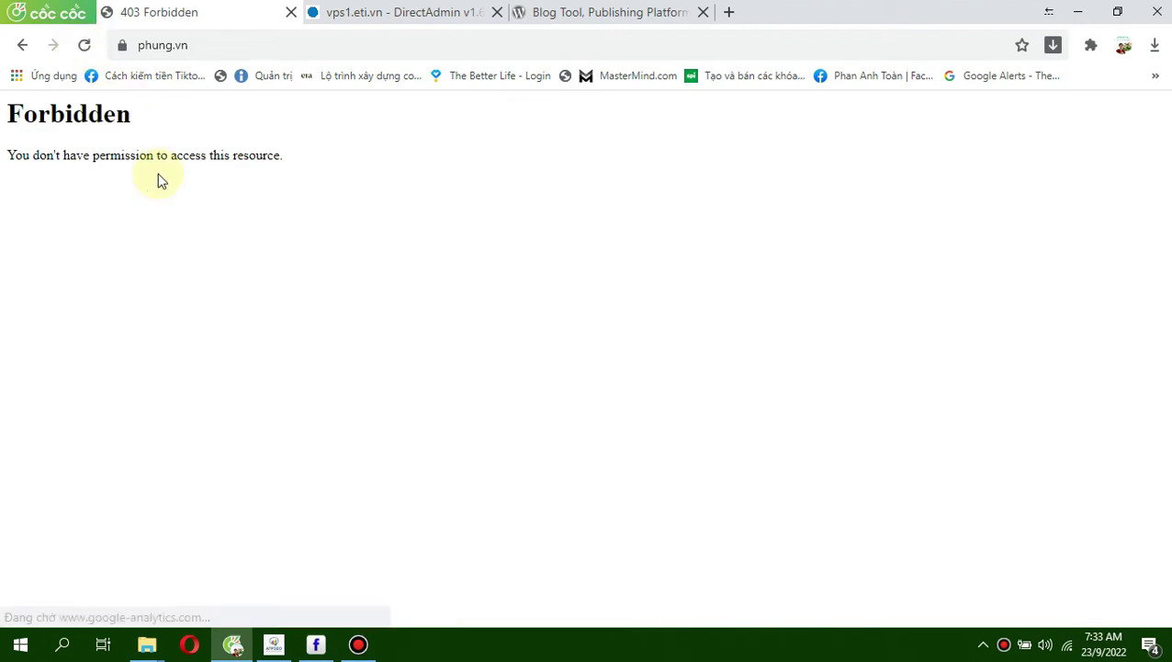
left_click(156, 212)
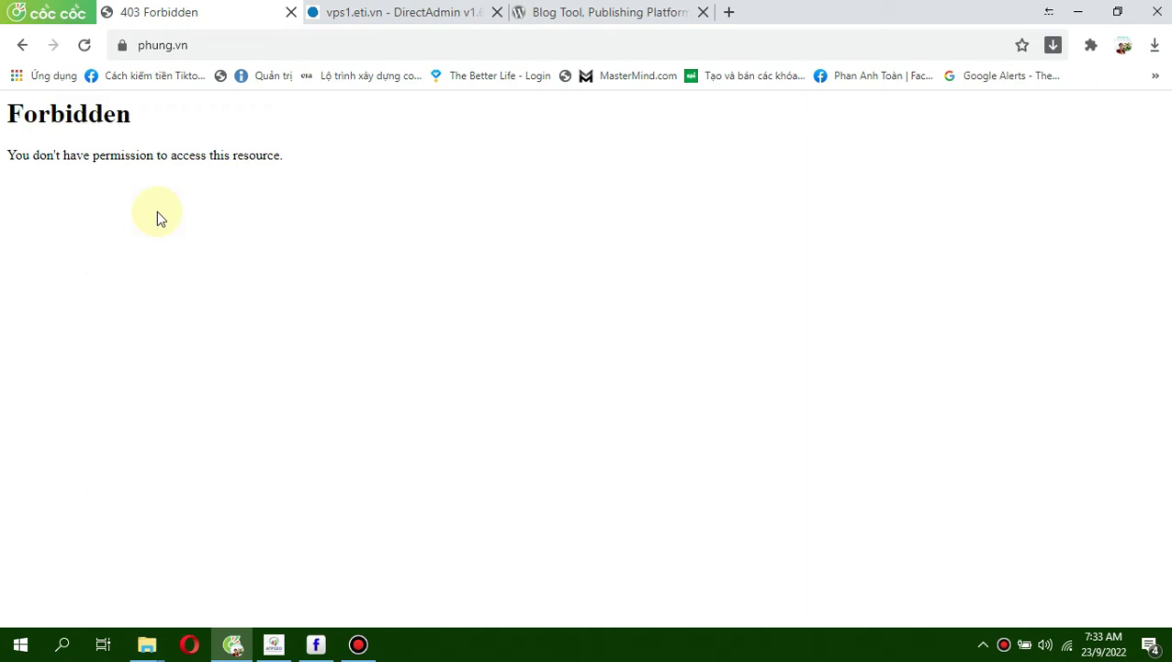
Return to DirectAdmin and upload wordpress.zip from the Downloads wordpress folder to public_html.
left_click(445, 11)
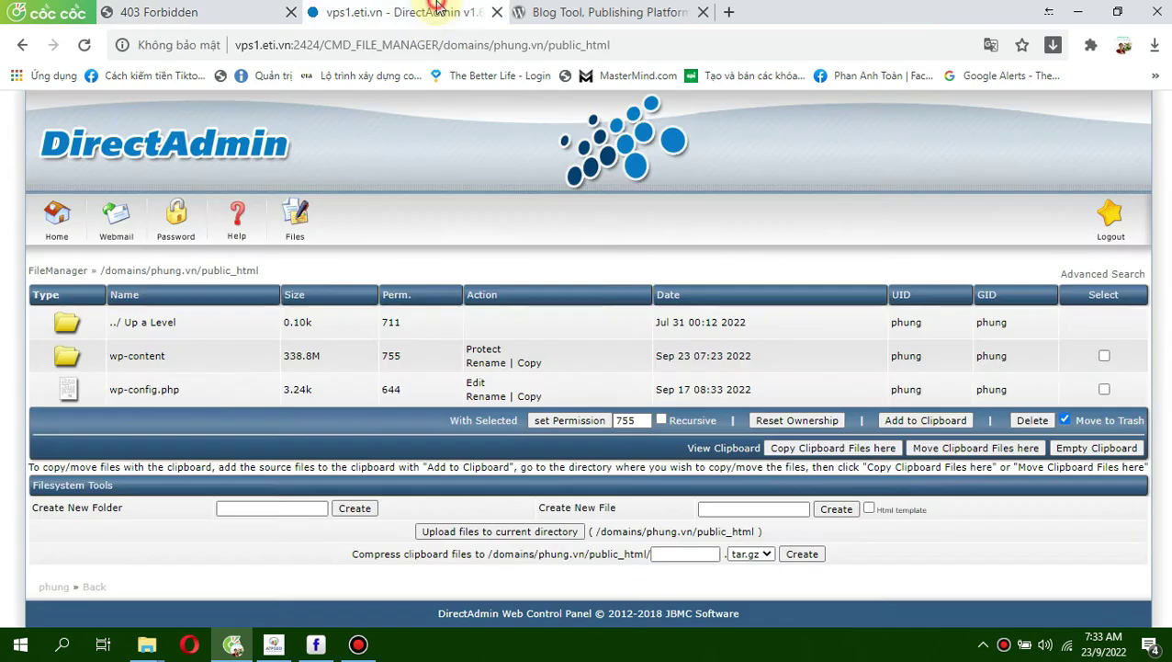
left_click(473, 538)
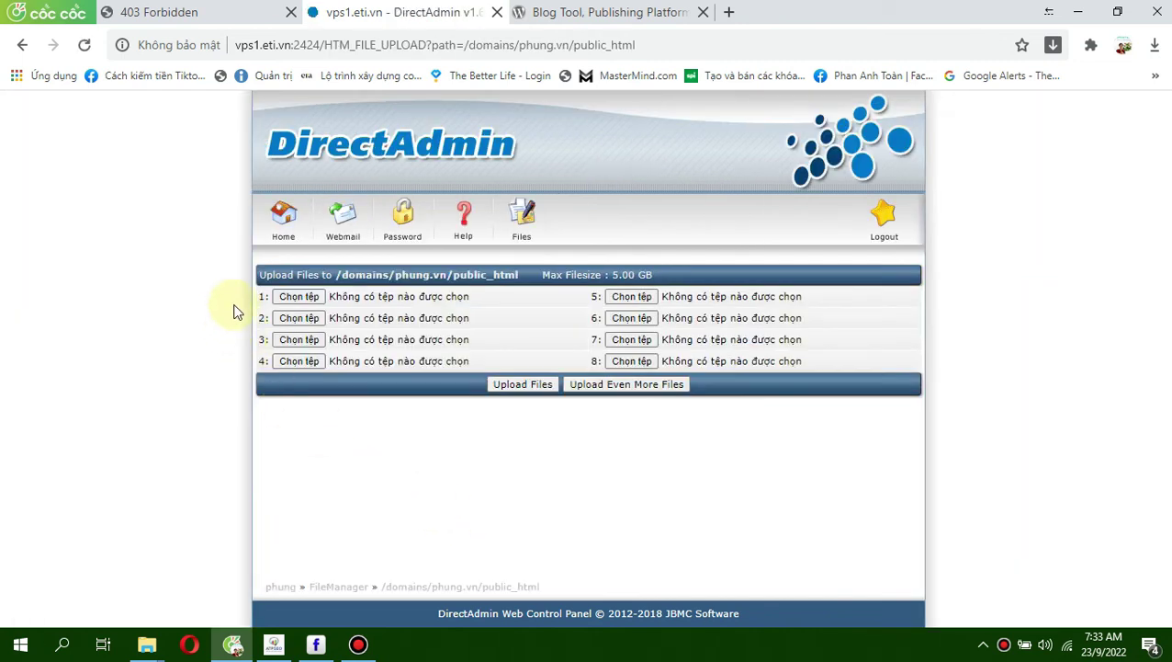
left_click(299, 297)
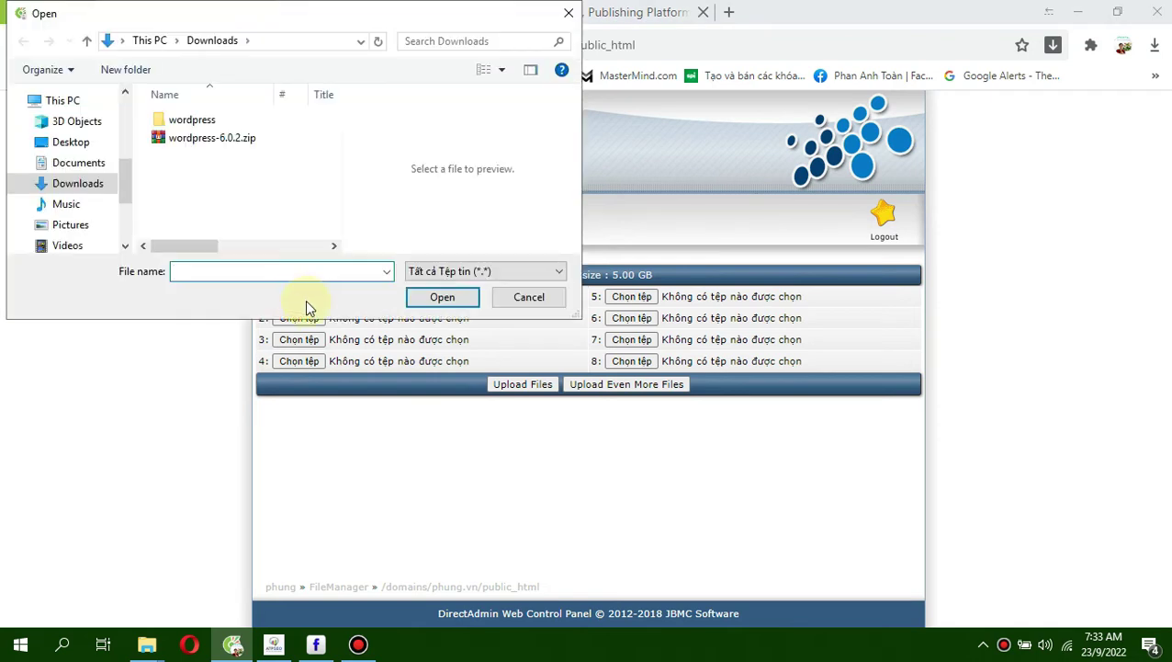
double_click(204, 120)
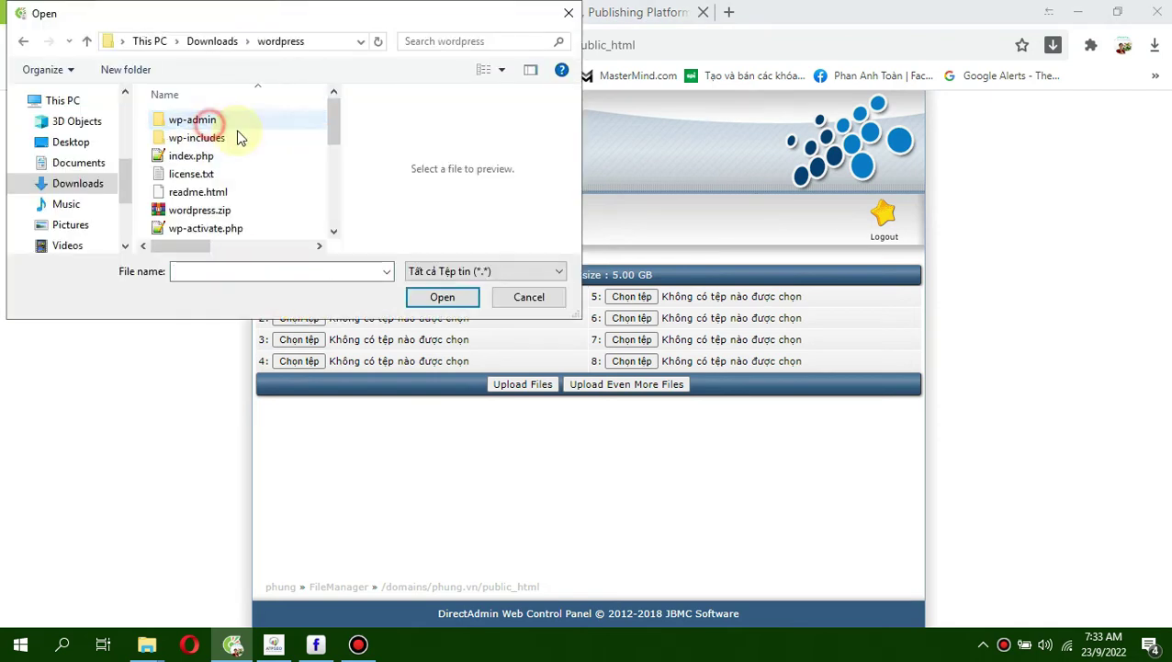
left_click(174, 211)
left_click(434, 299)
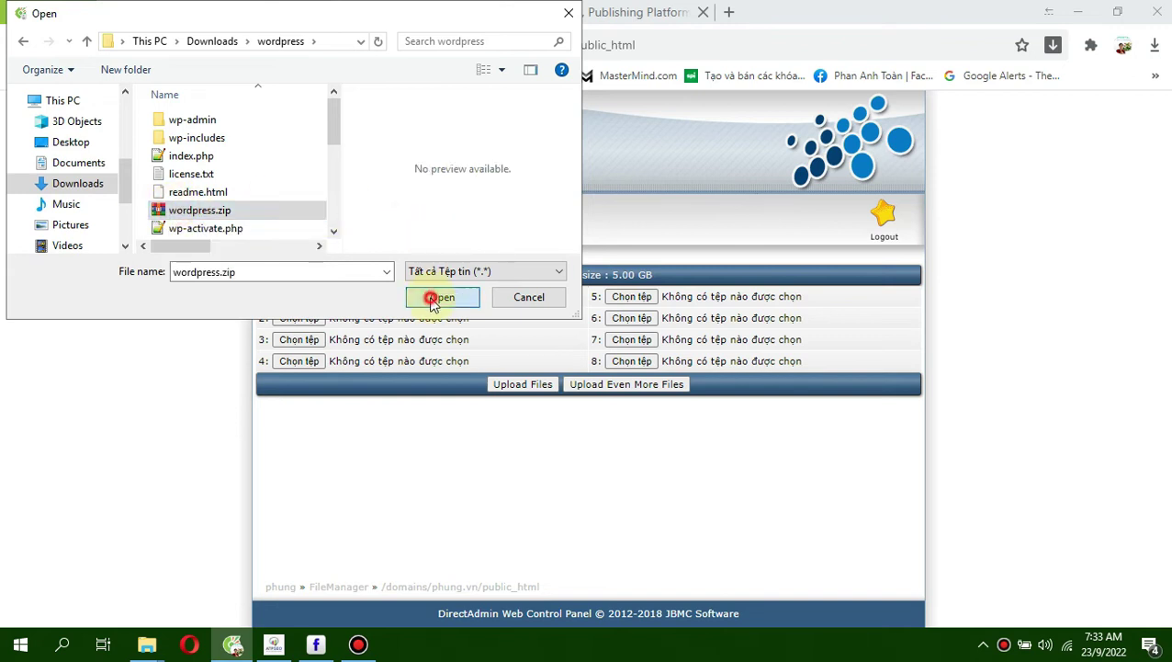
left_click(515, 386)
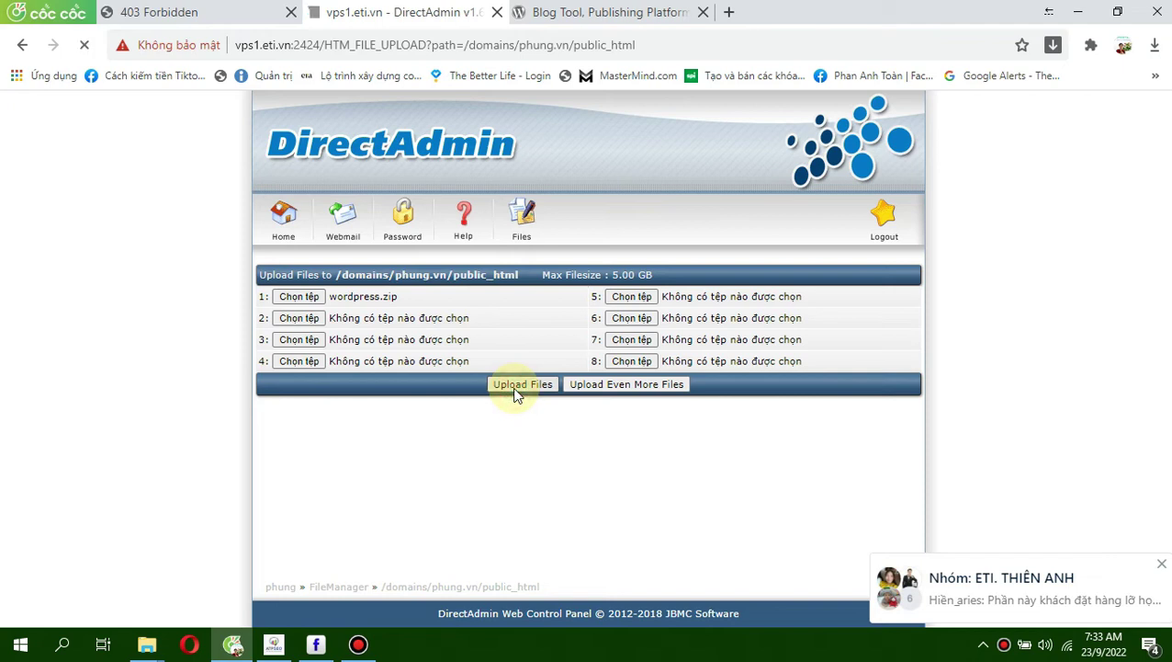
Extract the uploaded wordpress.zip into public_html and return to that folder's file listing.
left_click(1156, 560)
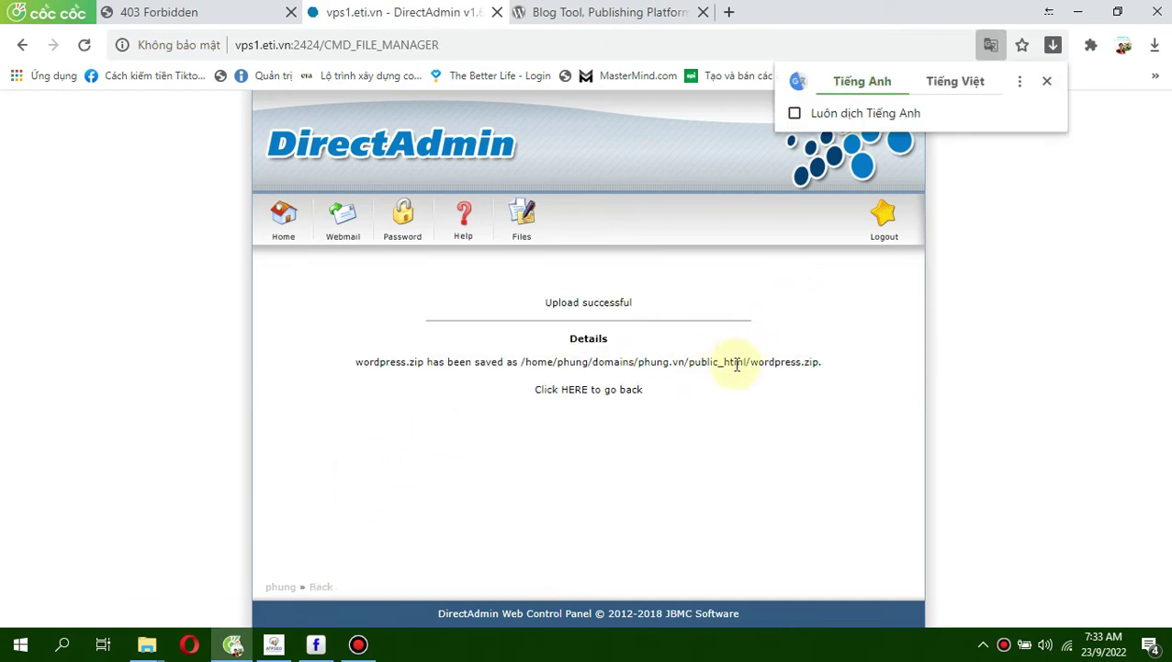
left_click(575, 392)
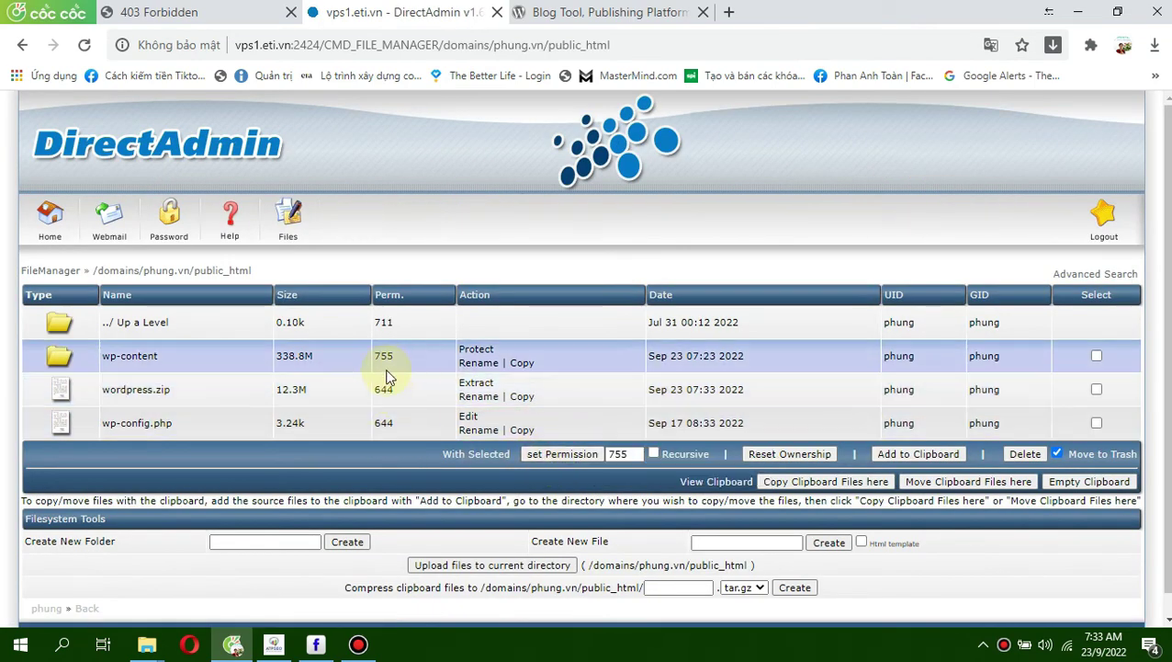
left_click(469, 386)
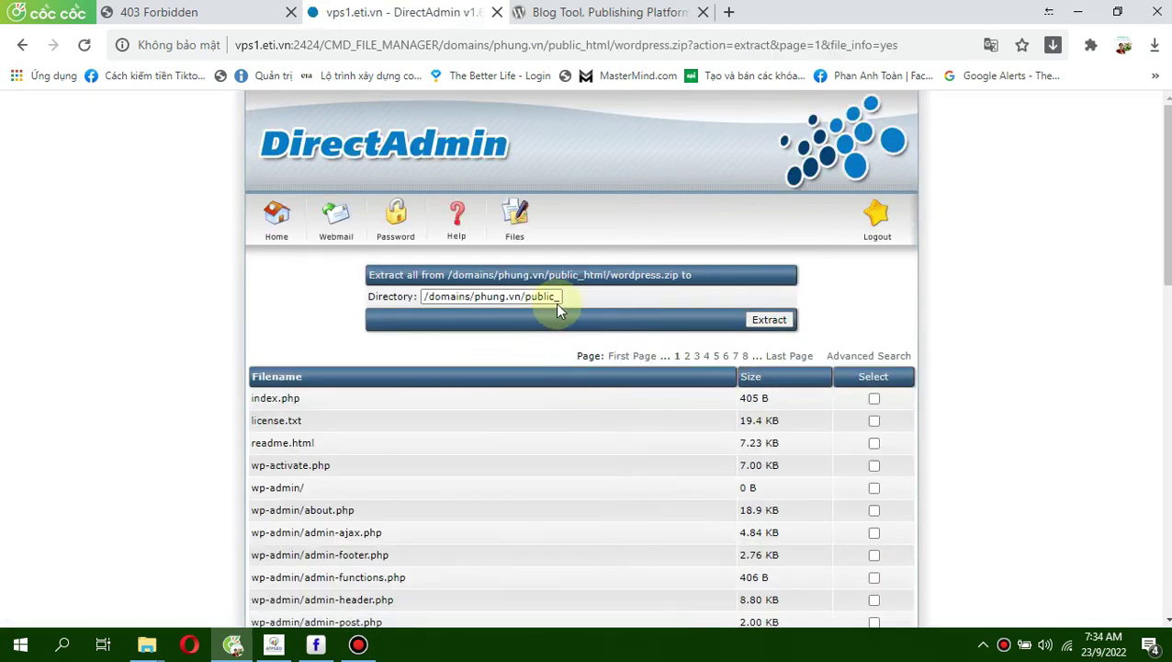
left_click(771, 325)
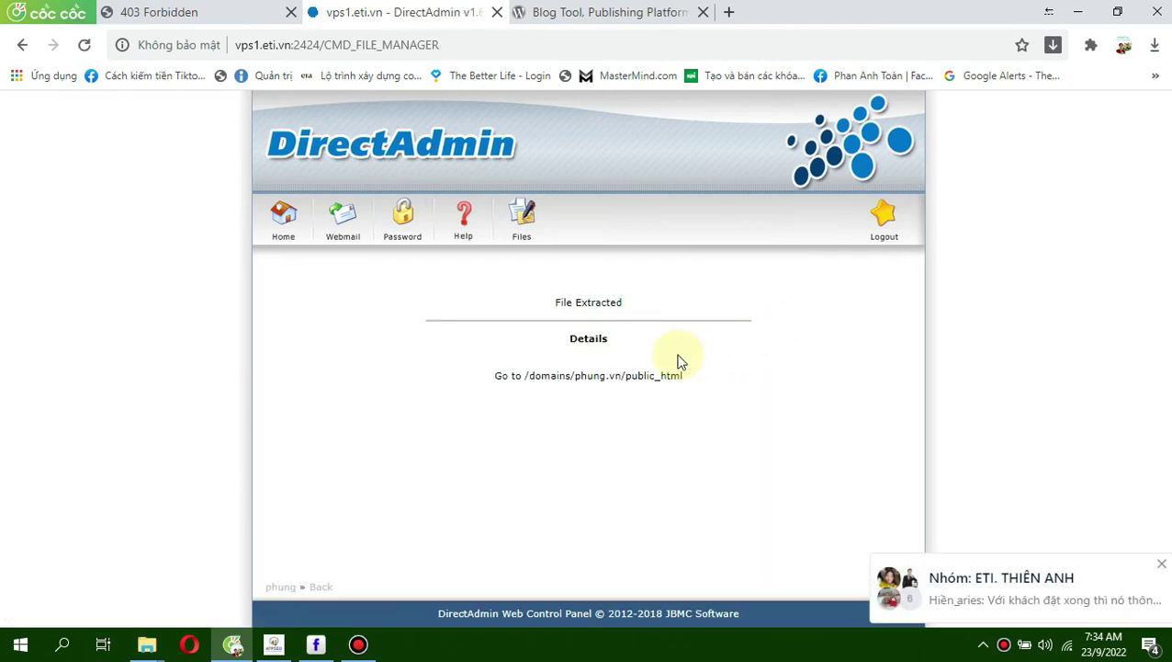
left_click(619, 377)
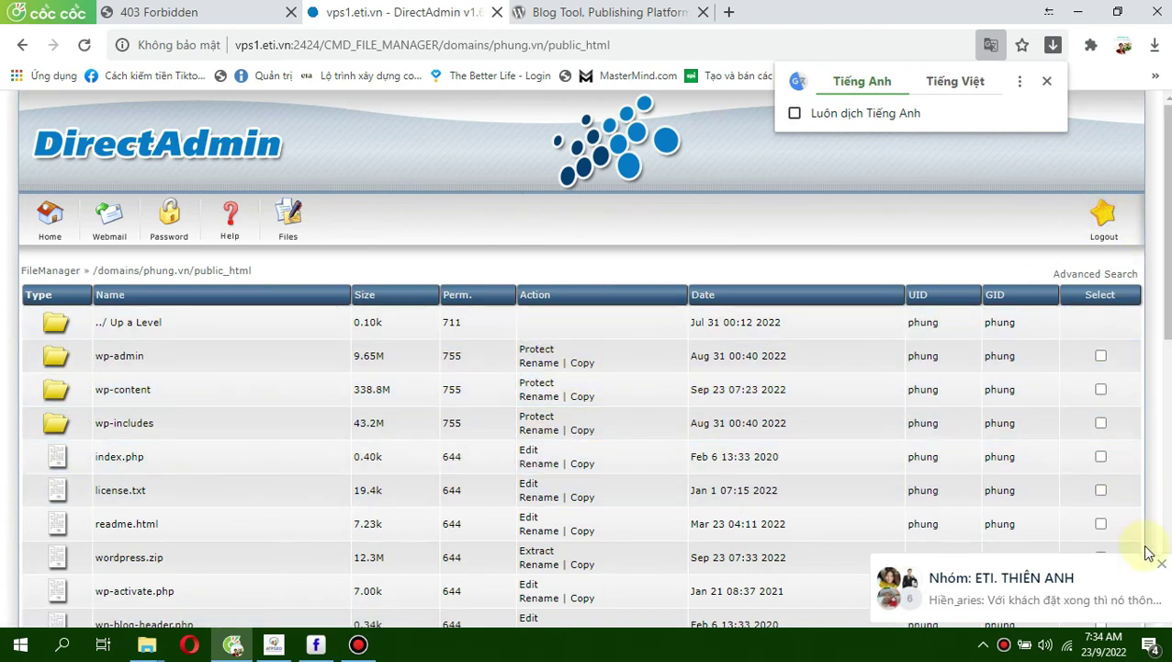
Reload the live website's home page to check it with the new core files, and look over public_html in DirectAdmin.
left_click(161, 12)
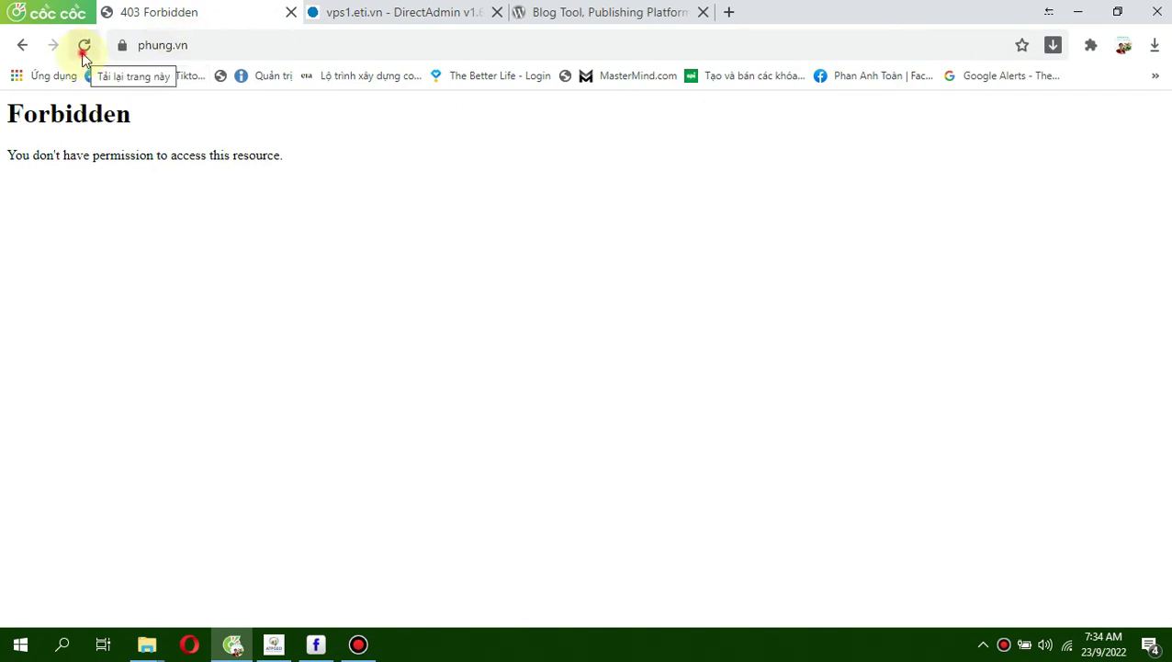
left_click(83, 45)
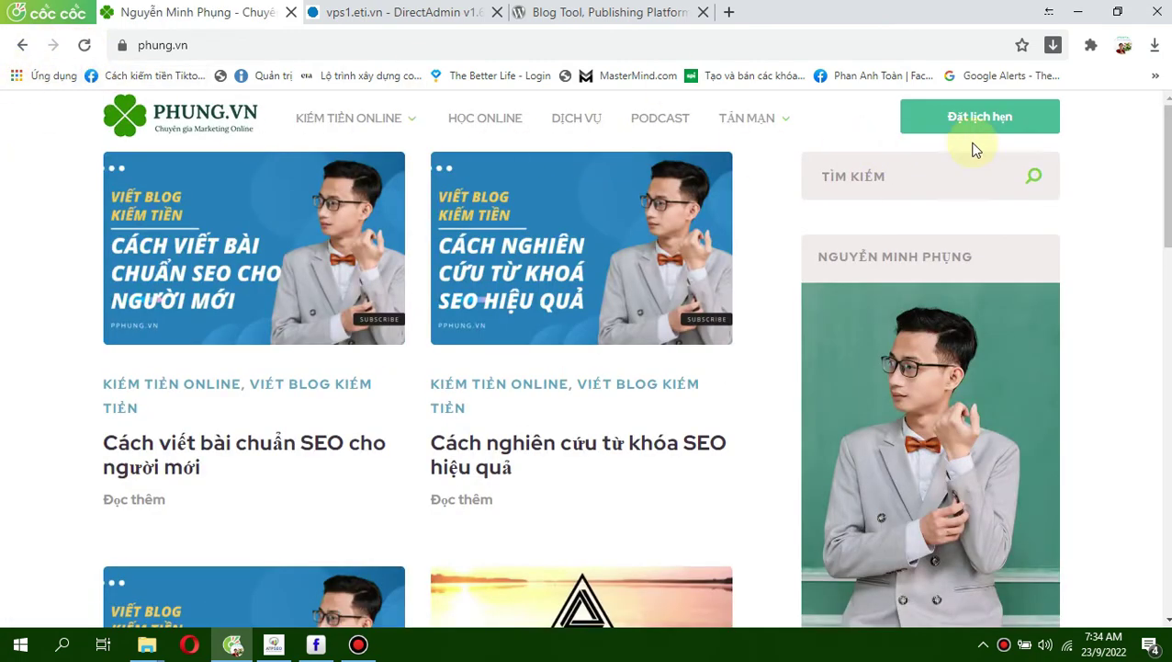
mouse_move(1165, 174)
left_mouse_down()
mouse_move(1161, 515)
mouse_move(1160, 171)
left_mouse_up()
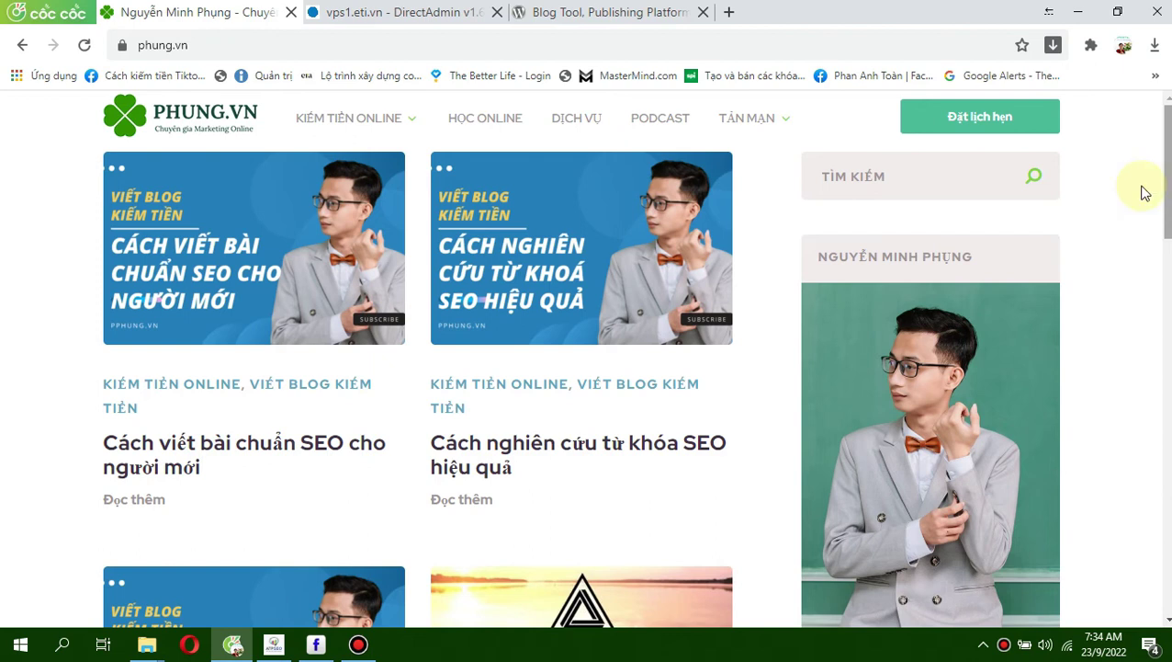
left_click(391, 11)
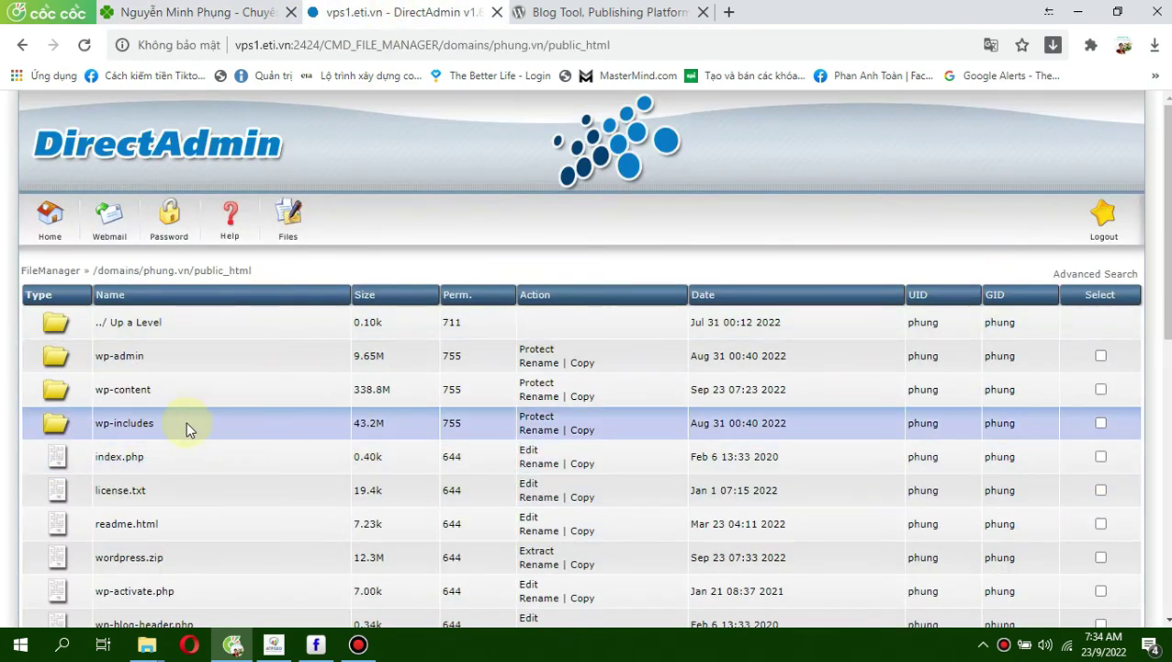
Test the article "Cách viết bài chuẩn SEO cho người mới" from the live home page, and go back.
left_click(197, 12)
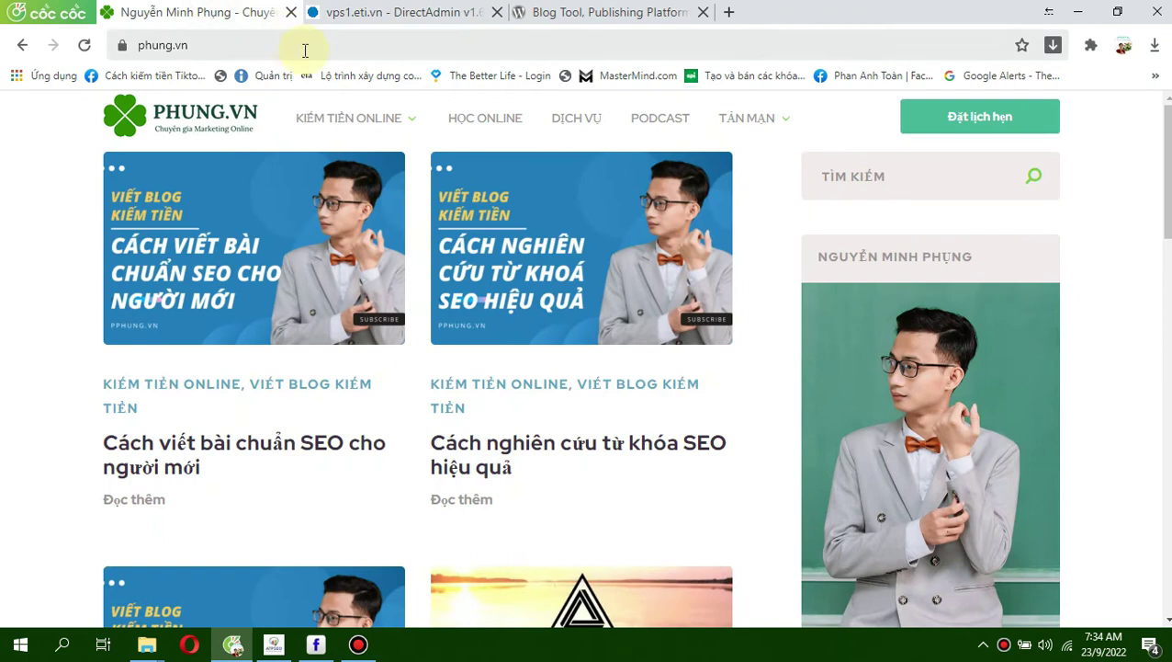
left_click(243, 204)
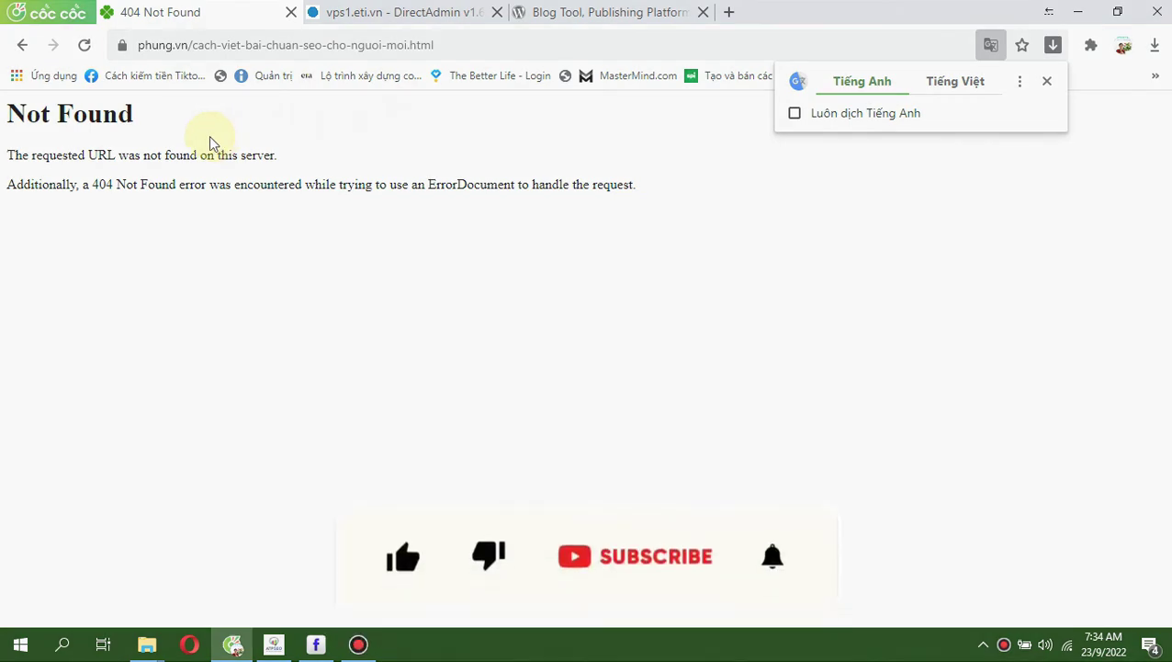
left_click(22, 44)
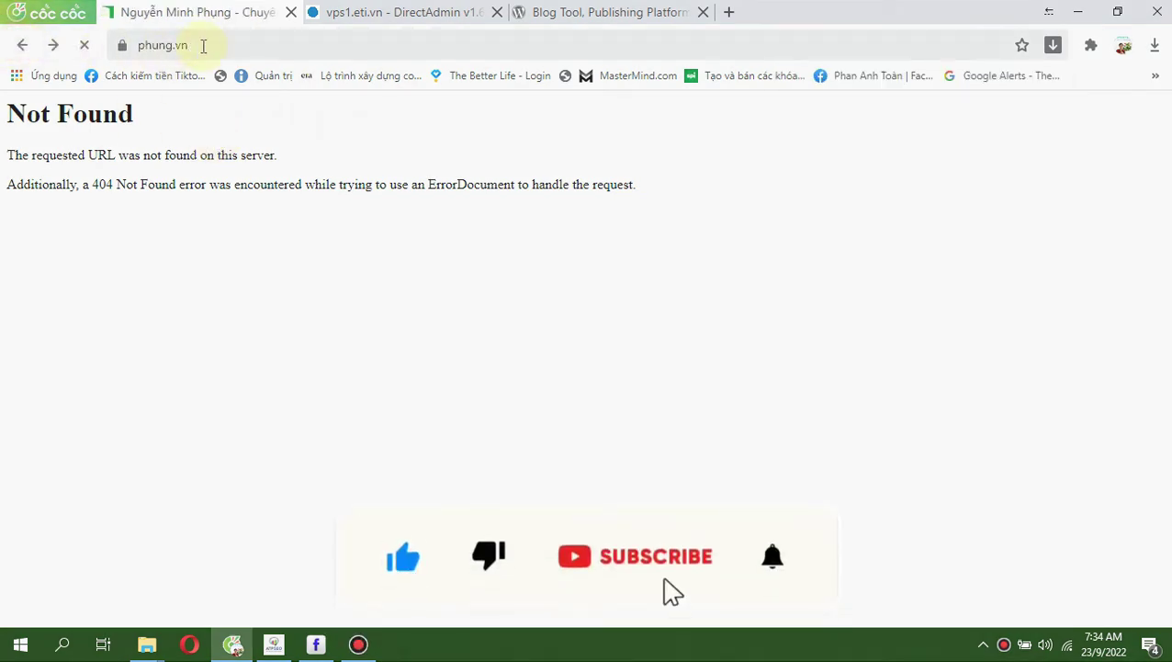
Go to the website's /wp-admin address to reach the WordPress login page.
left_click(241, 45)
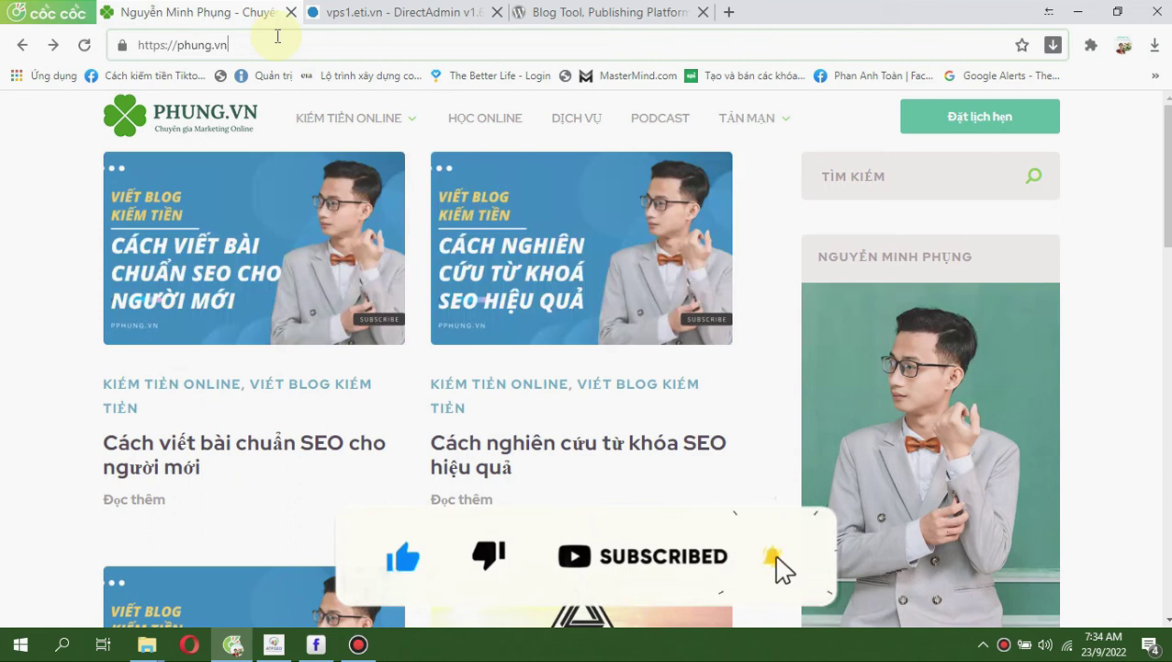
left_click(278, 37)
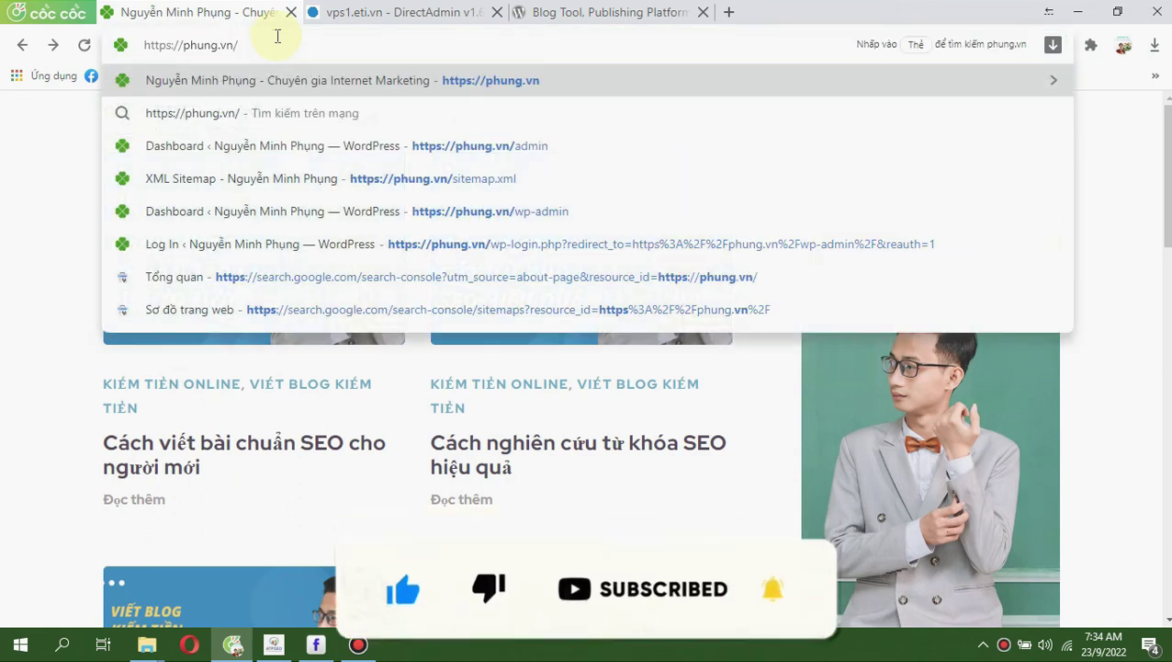
key("Down")
key("Down")
key("Down")
key("Down")
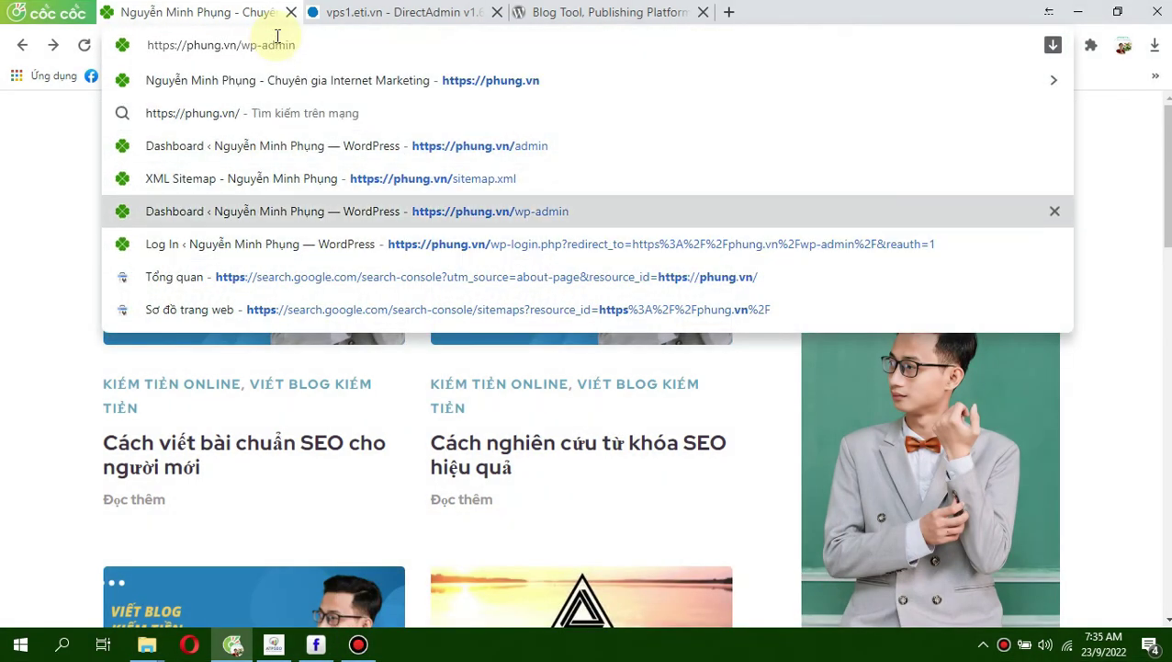
key("Return")
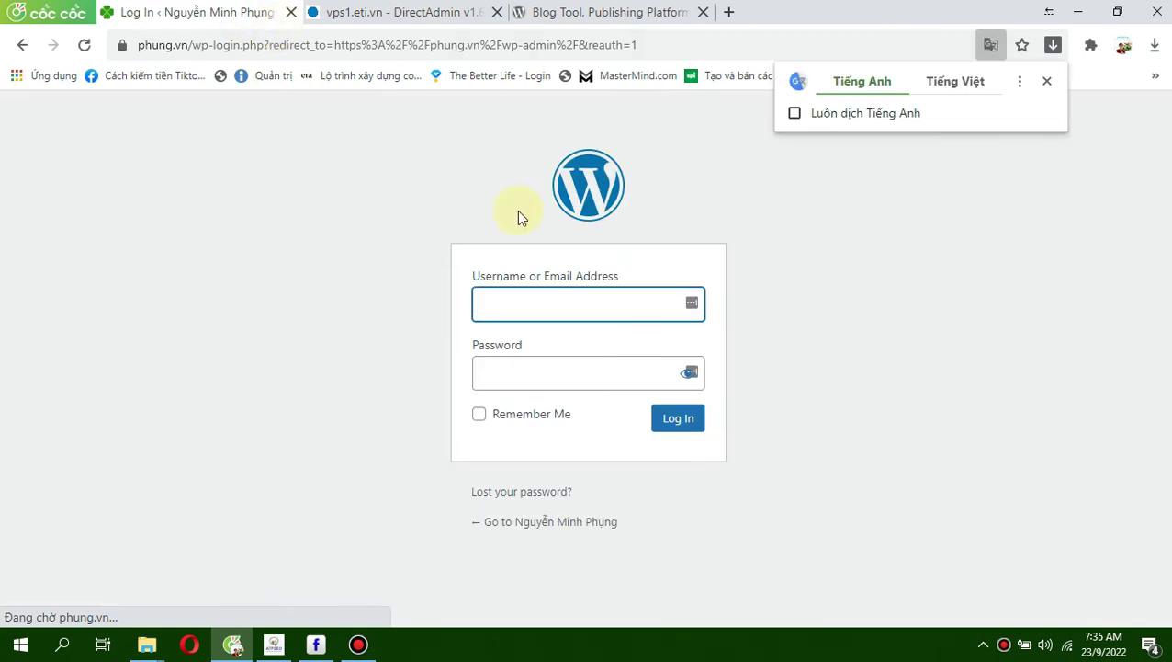
Log in to the WordPress dashboard with the saved username and account password.
left_click(589, 303)
left_click(558, 344)
left_click(571, 375)
double_click(571, 375)
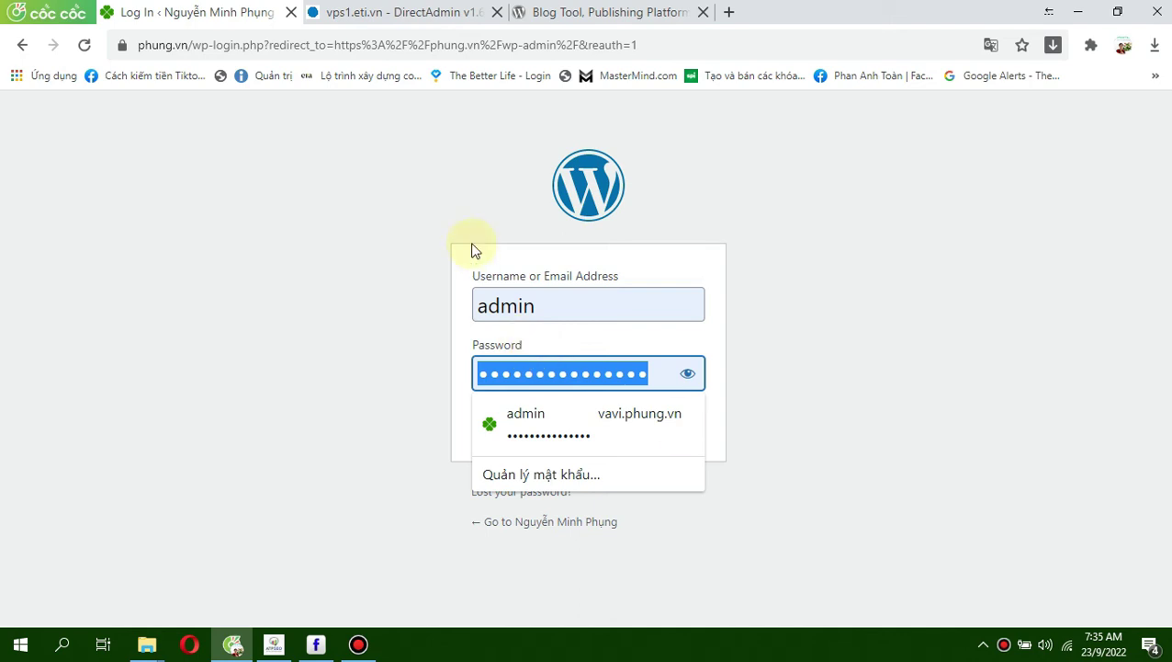
left_click(678, 426)
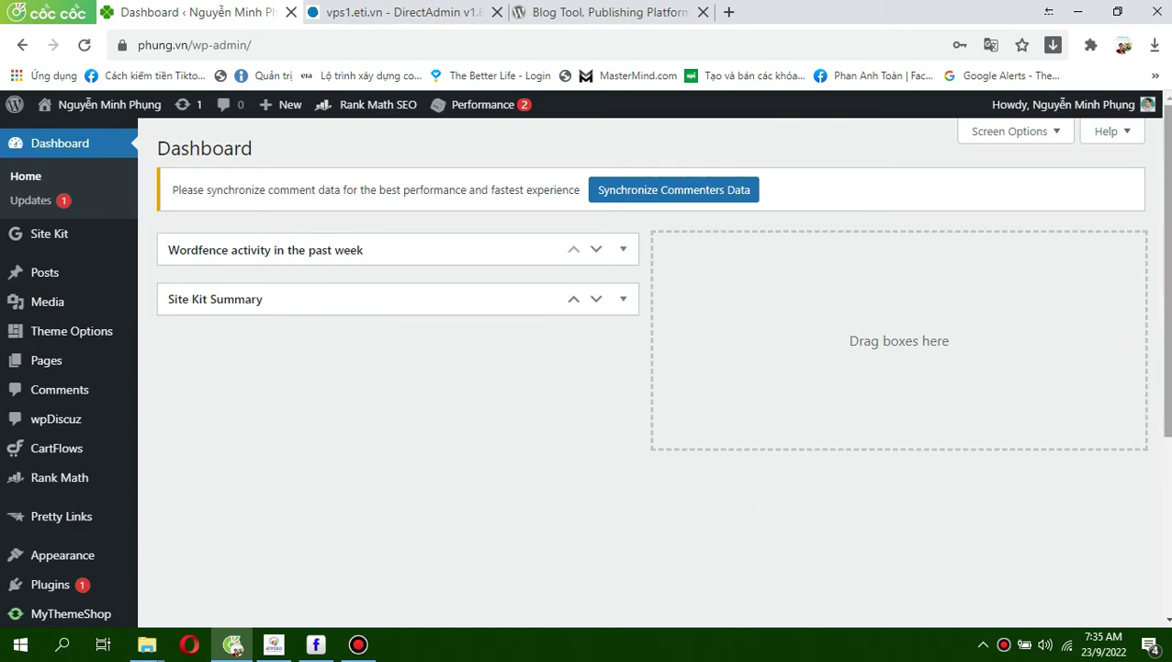
Open the WordPress permalink settings and save them again with the existing custom structure /%postname%.html.
scroll(1001, 324, "down", 3)
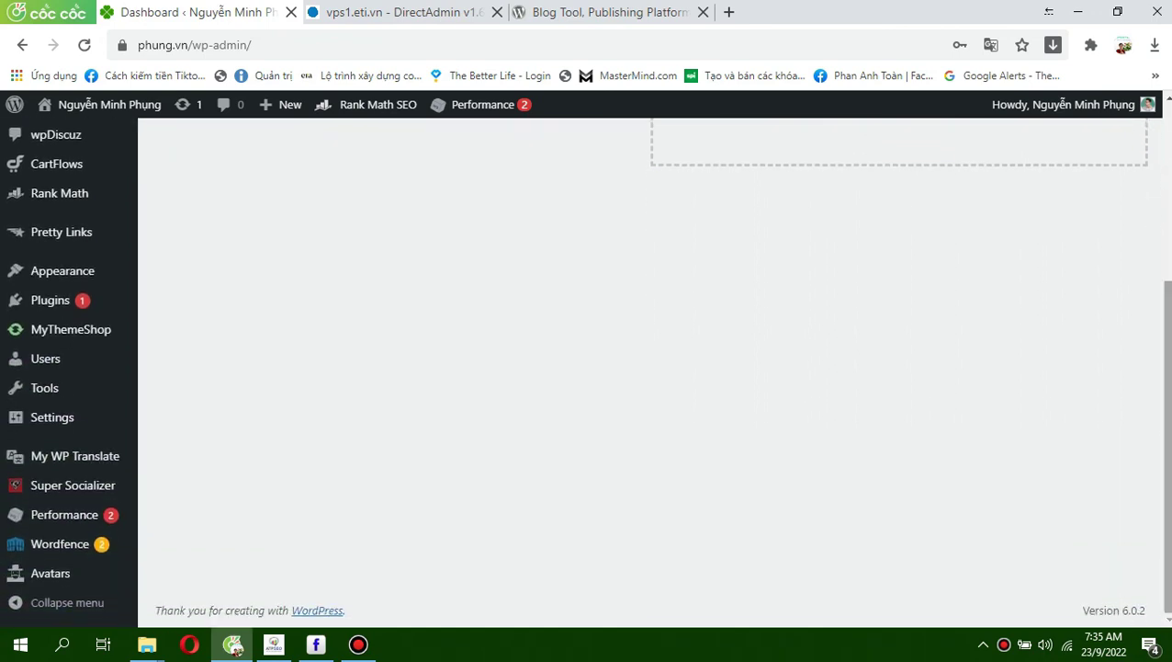
mouse_move(89, 423)
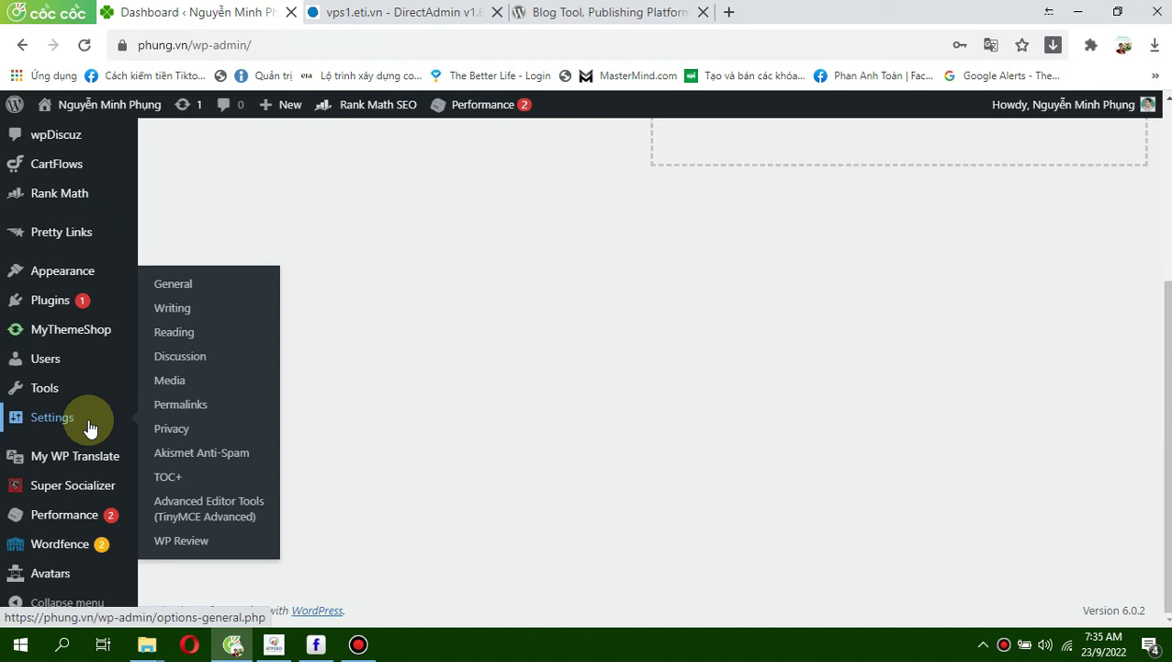
left_click(183, 409)
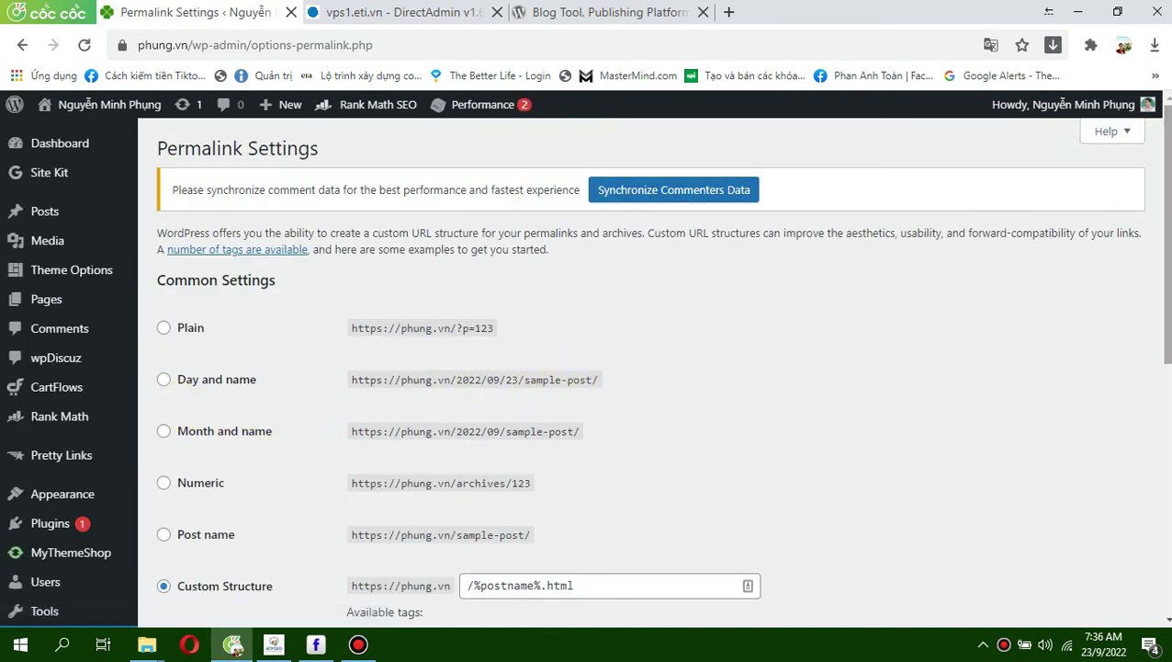
scroll(1163, 275, "down", 3)
scroll(1086, 438, "down", 2)
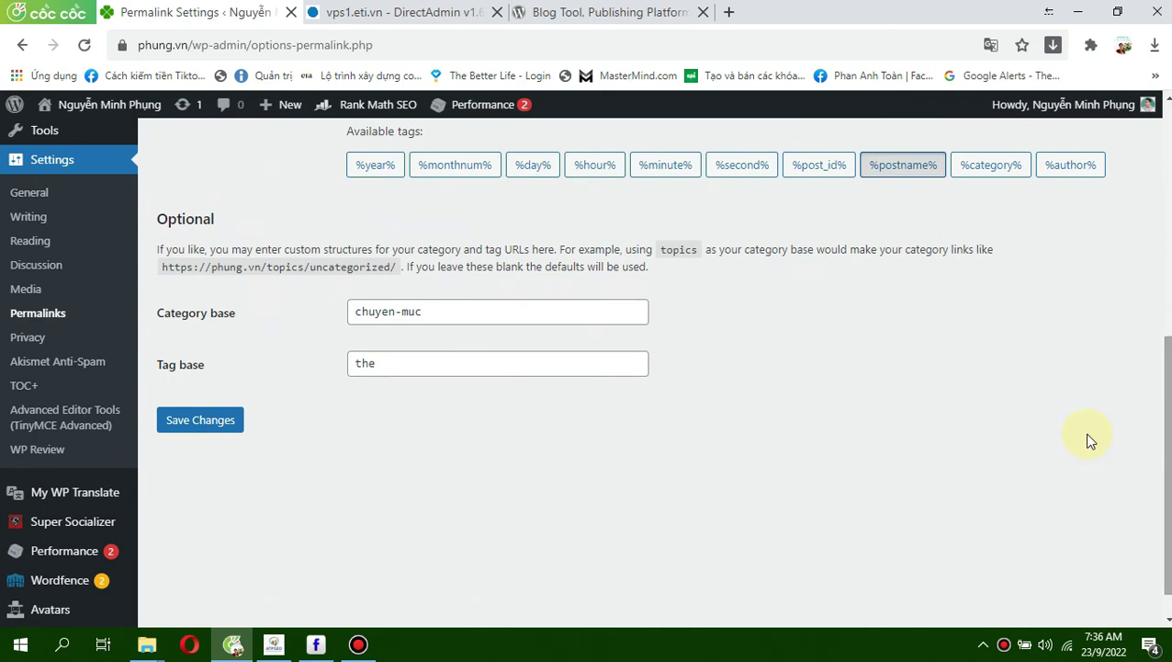
left_click(196, 434)
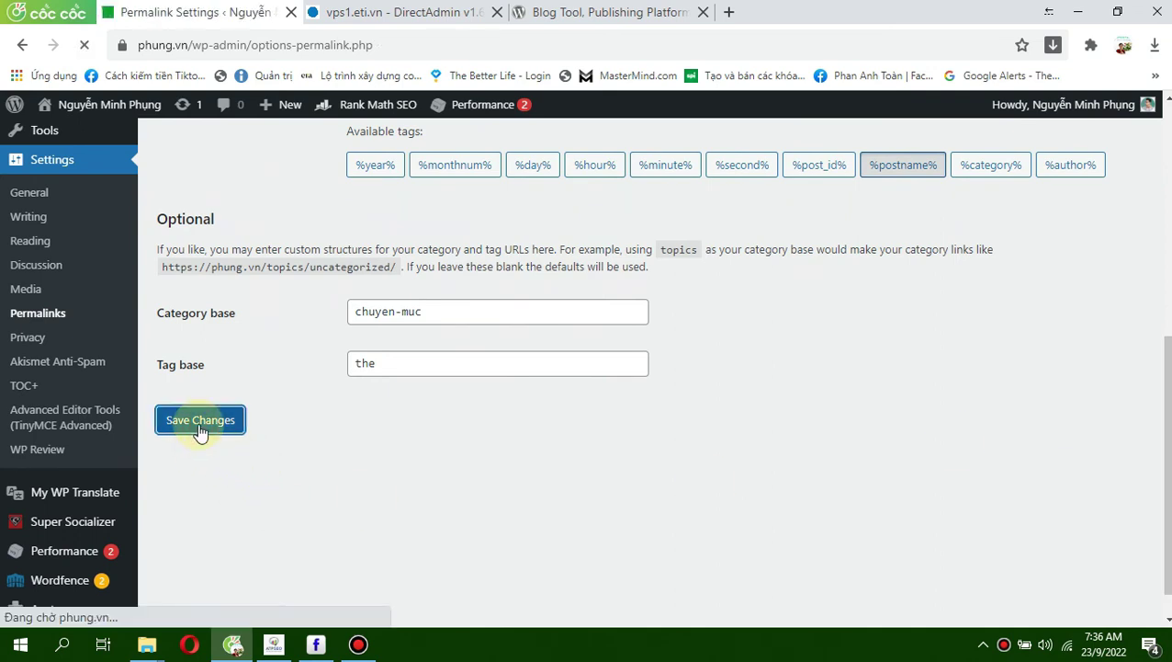
Refresh the public_html listing in DirectAdmin and check for the .htaccess file and its modification date.
left_click(404, 12)
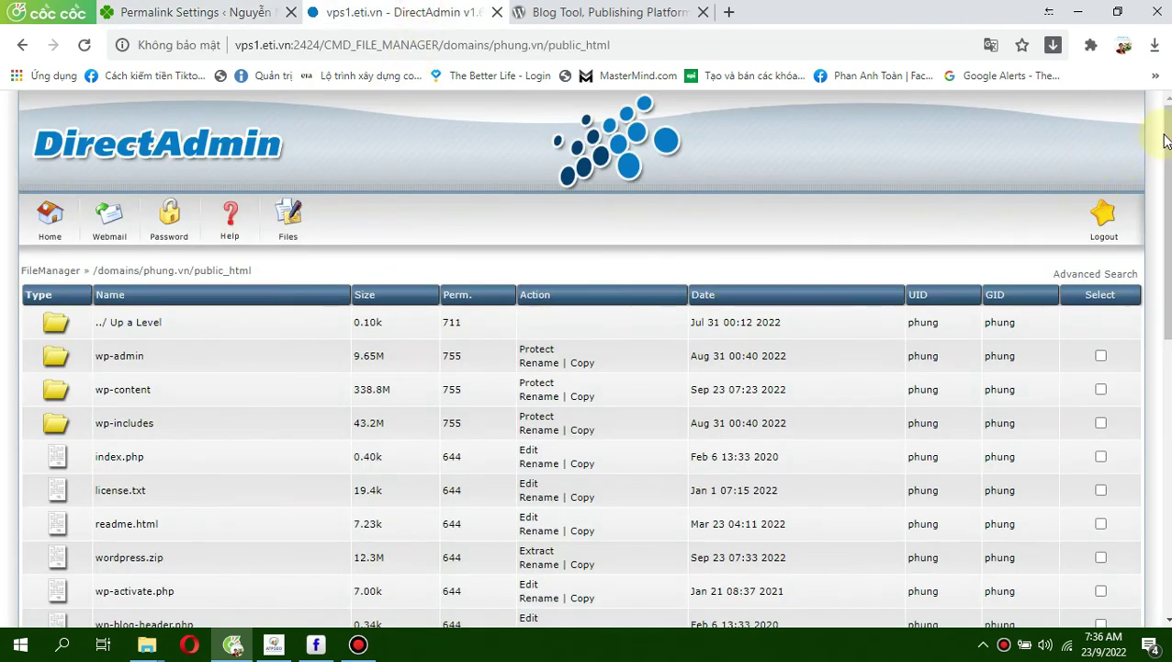
scroll(1162, 139, "down", 3)
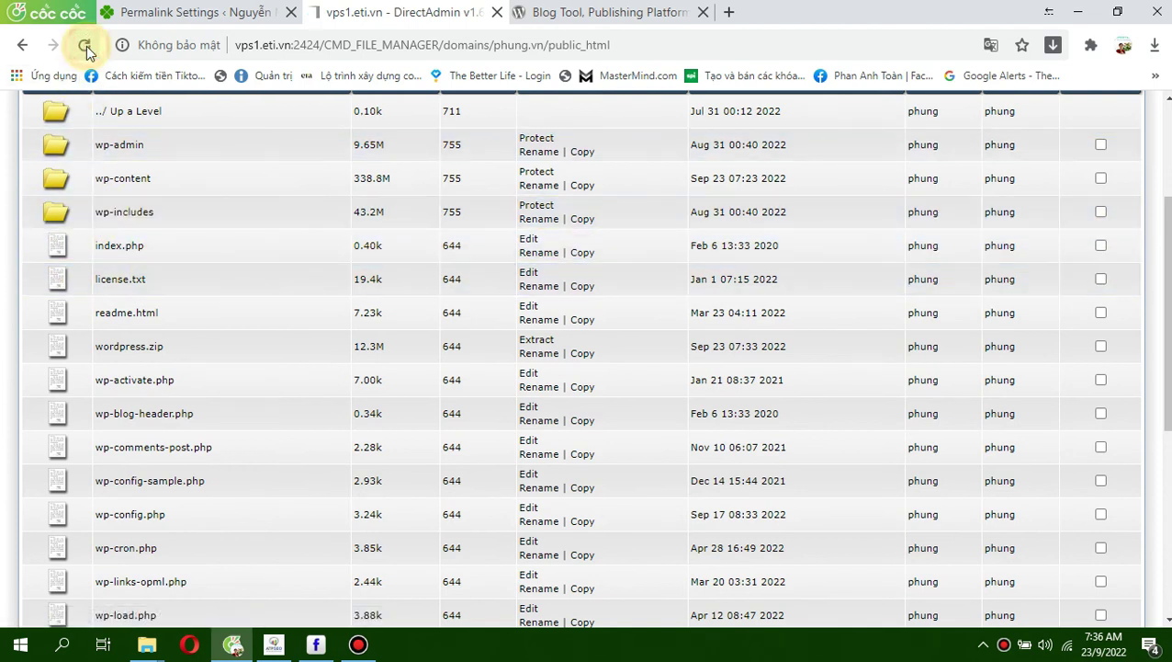
left_click(85, 46)
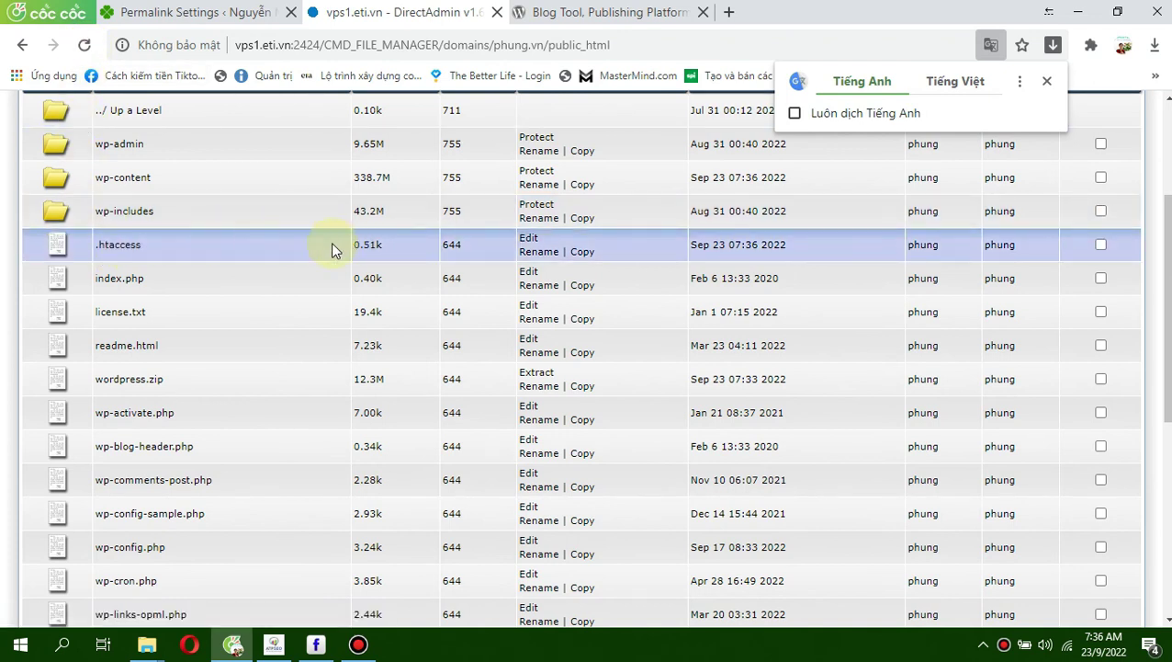
mouse_move(319, 246)
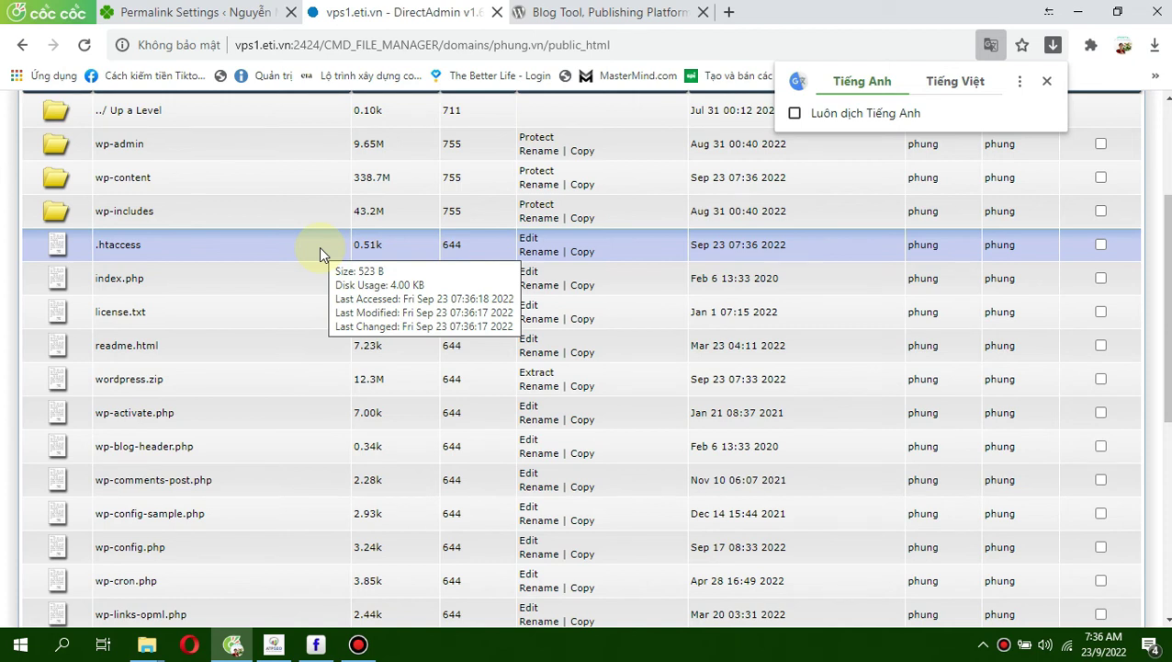
Visit the live site from the WordPress admin and open the article "Cách viết bài chuẩn SEO cho người mới" to retest its link.
left_click(180, 11)
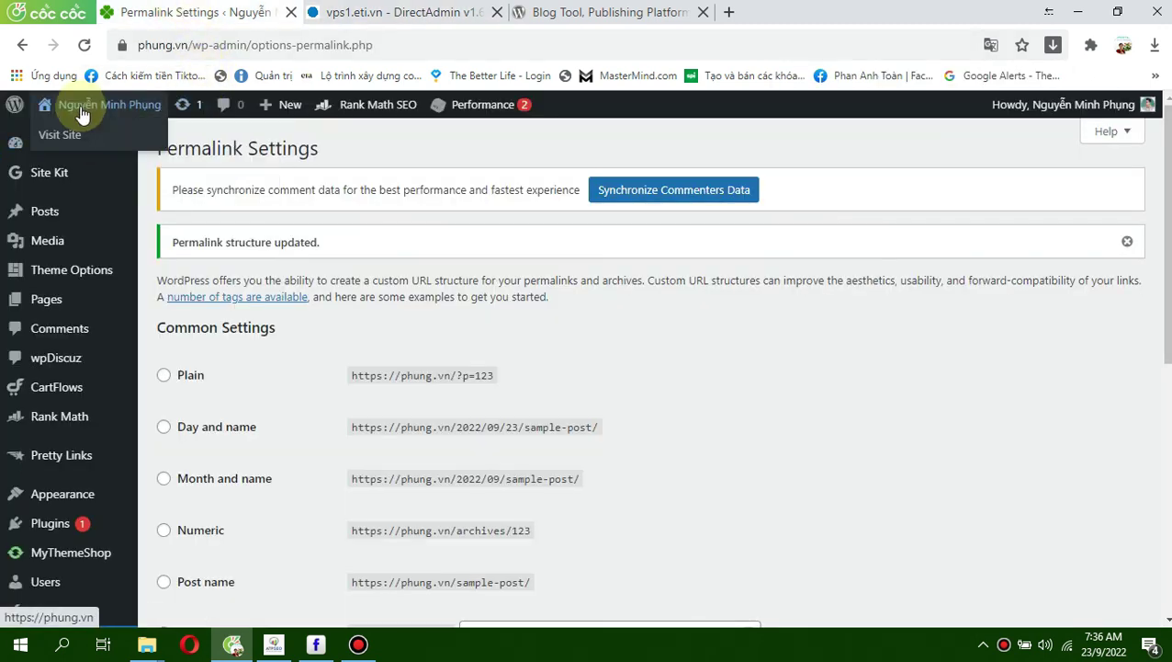
left_click(70, 134)
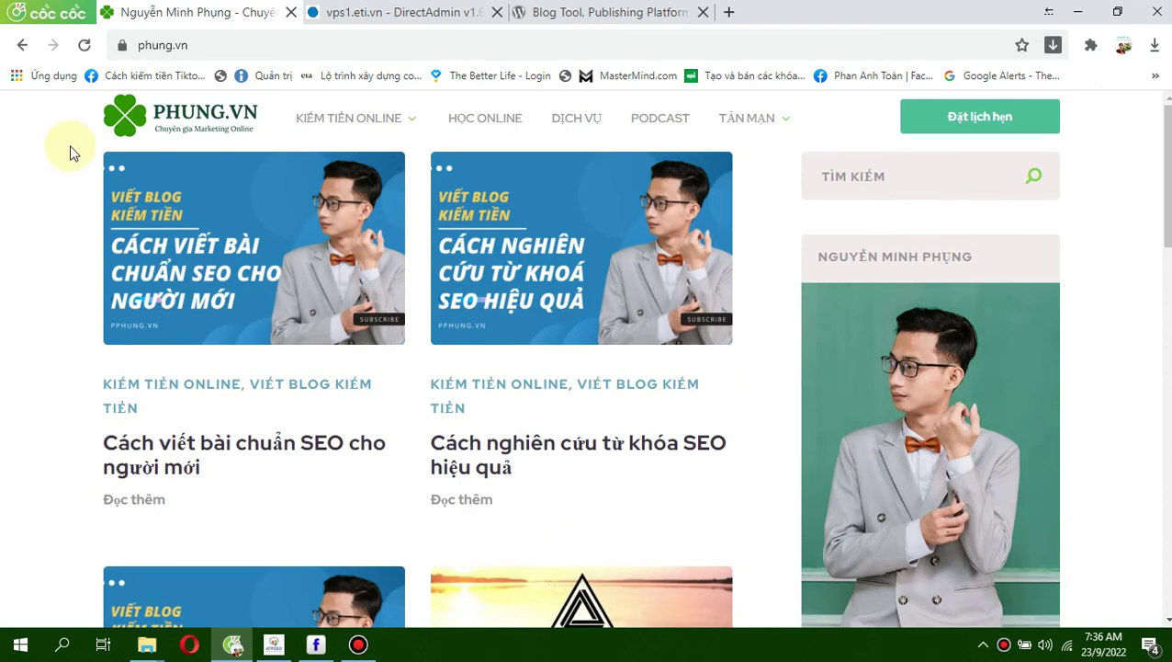
left_click(221, 255)
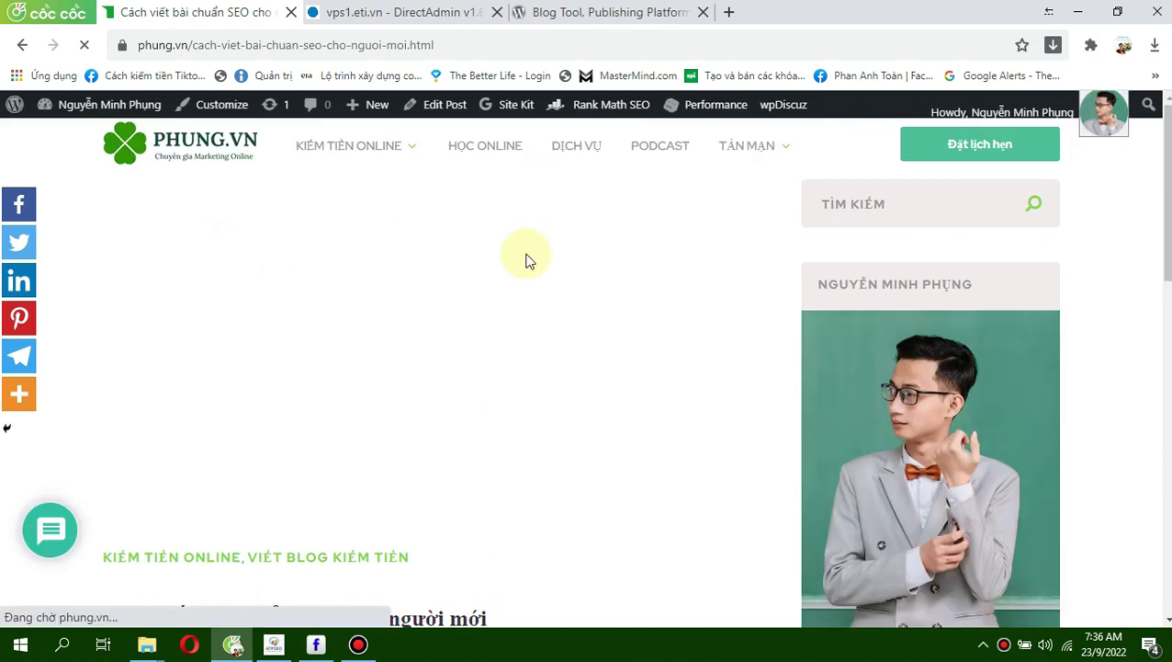
scroll(592, 272, "down", 1)
scroll(593, 272, "up", 1)
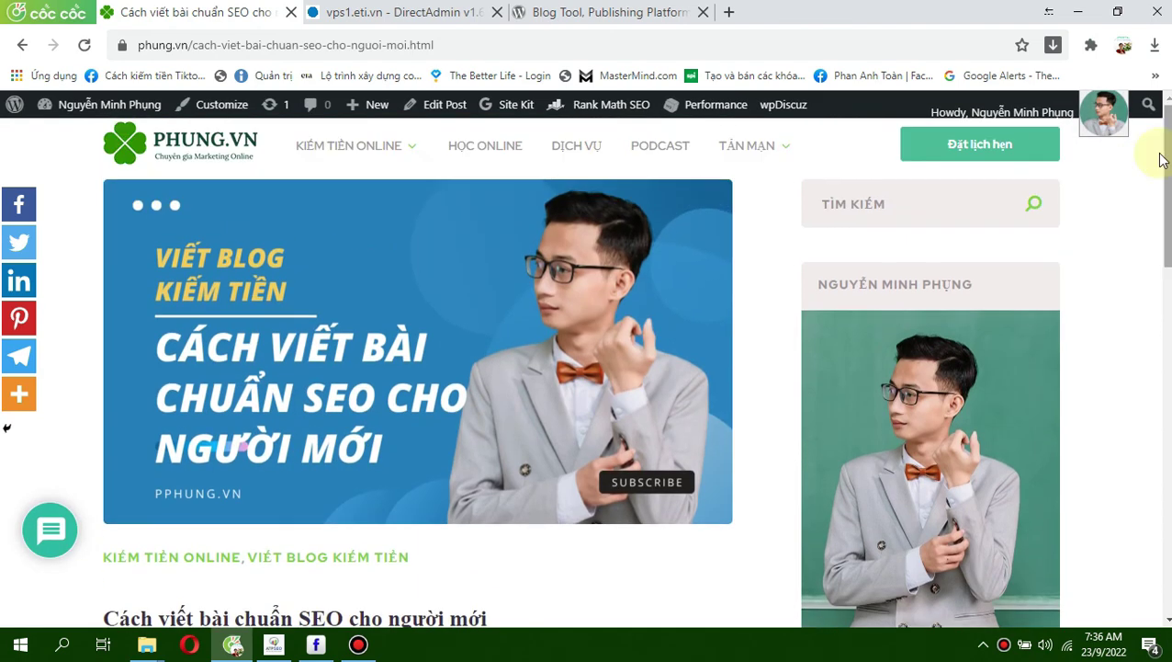